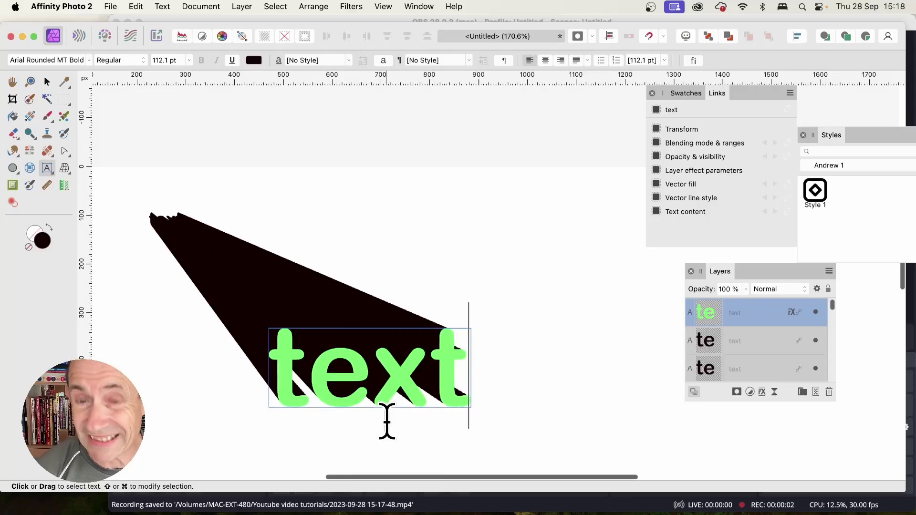
Clear the canvas and type the word 'text' with the Artistic Text Tool.
text(.)
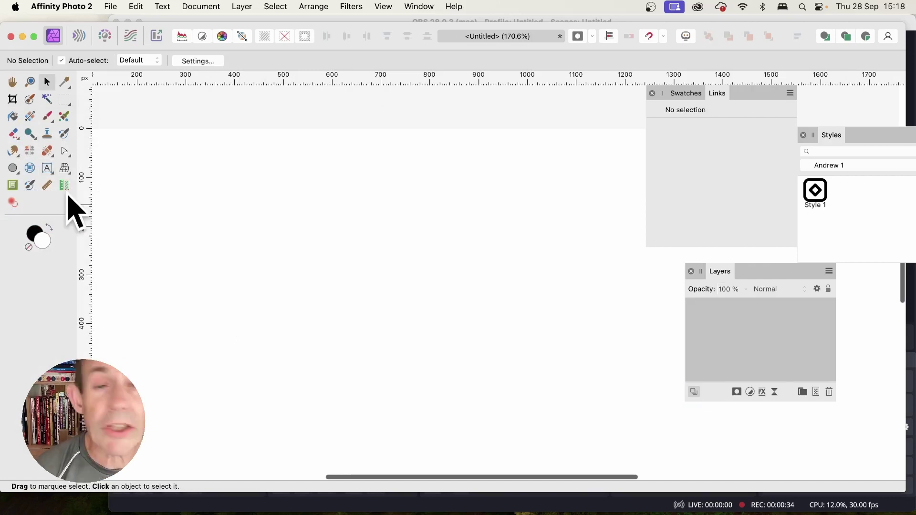
drag(50, 173, 122, 180)
click(306, 293)
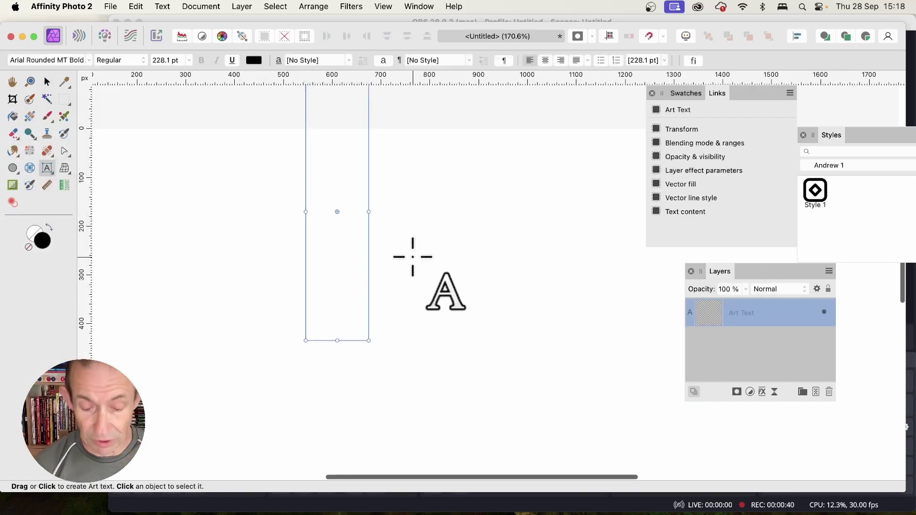
text(text)
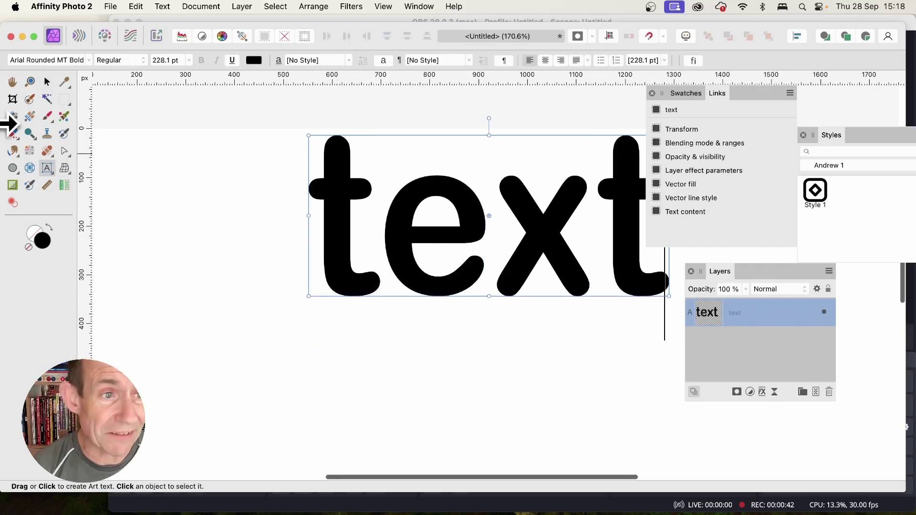
click(47, 81)
Shrink the word to 34.9 pt and move it to the upper left of the page.
drag(357, 201, 253, 244)
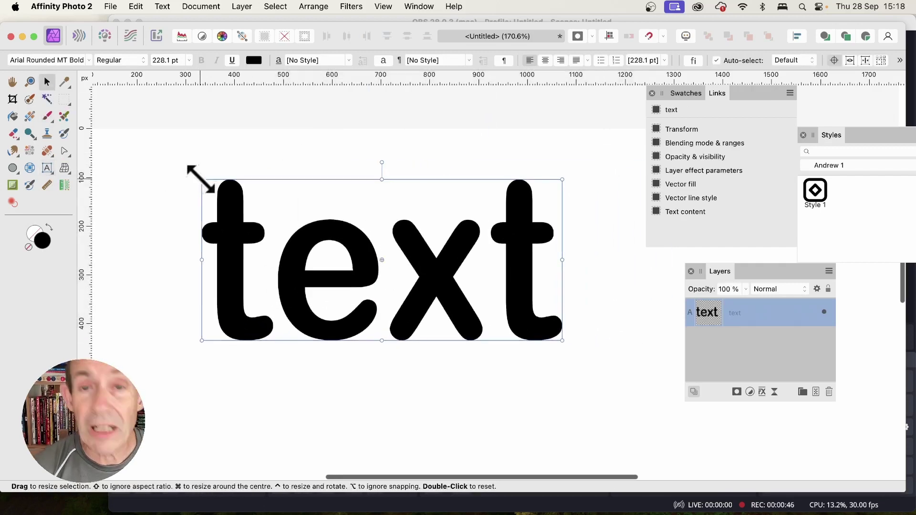
drag(198, 180, 492, 345)
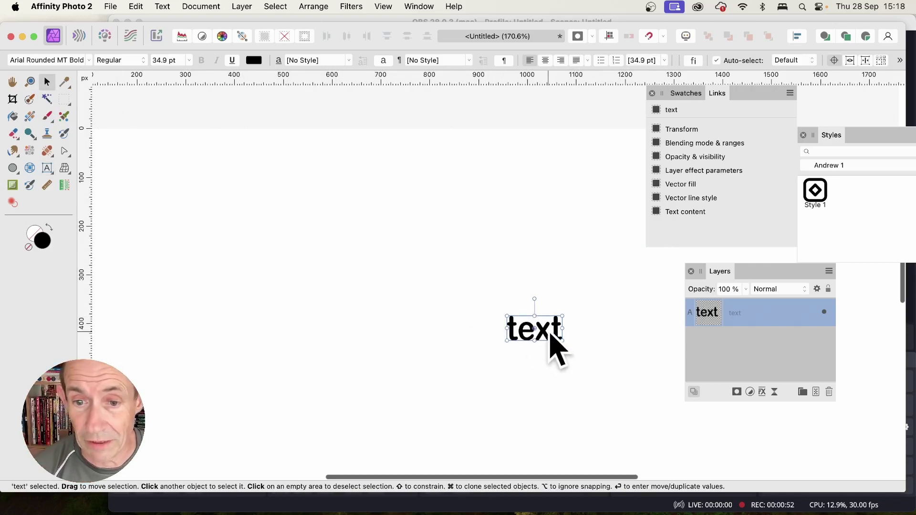
drag(548, 334, 196, 178)
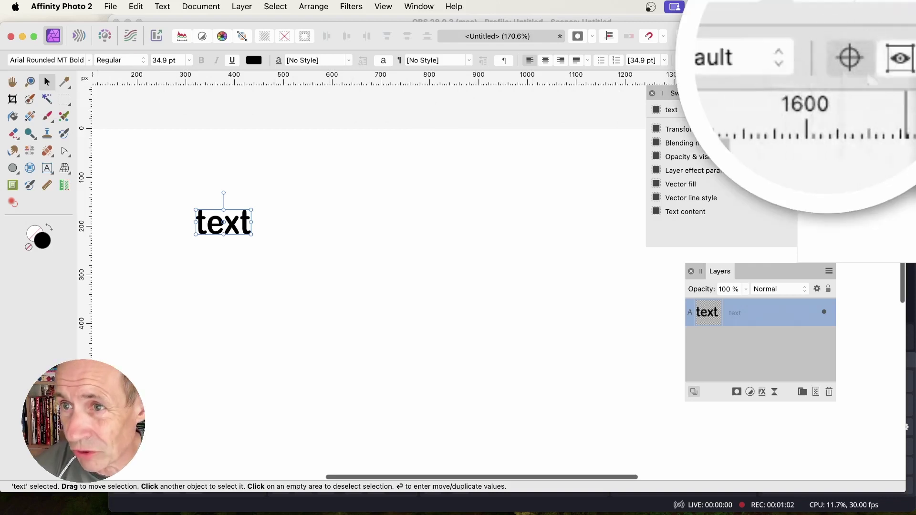
Move the transform origin up-left of the word and add a linked duplicate enlarged to 35.3 pt.
click(834, 61)
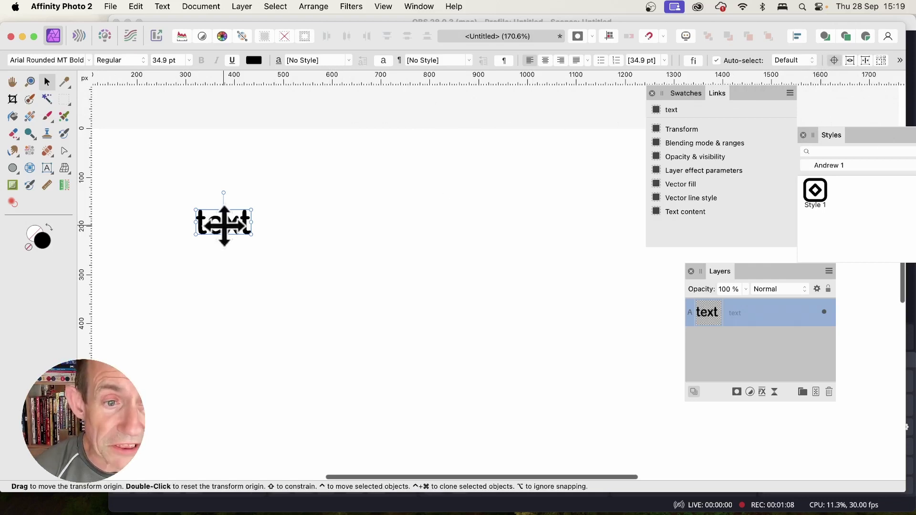
drag(224, 222, 151, 161)
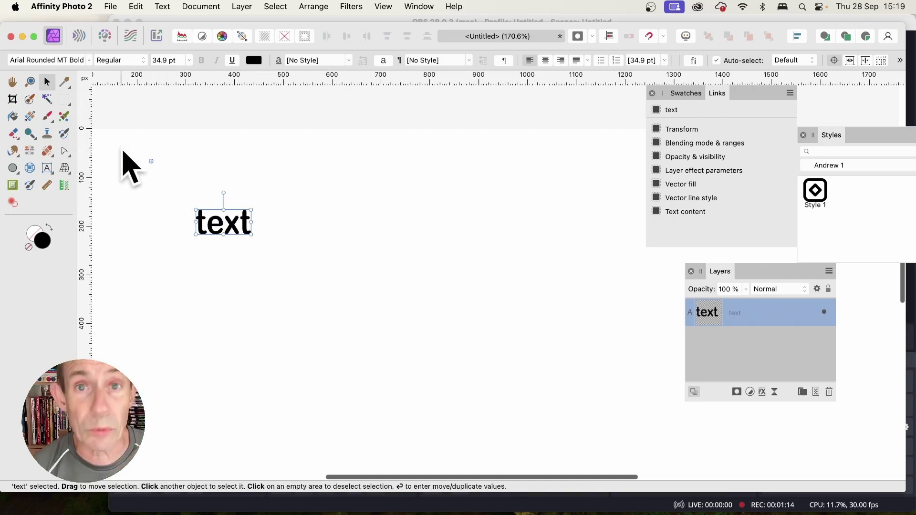
click(251, 6)
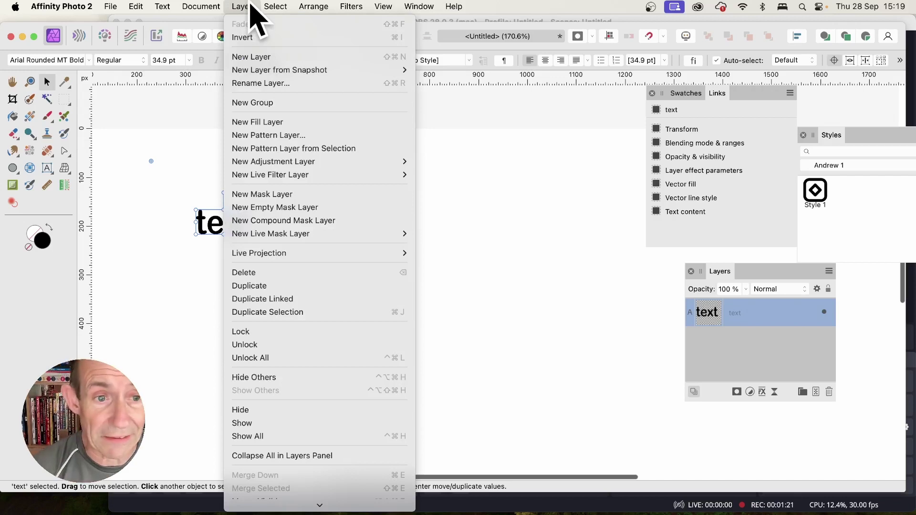
click(267, 299)
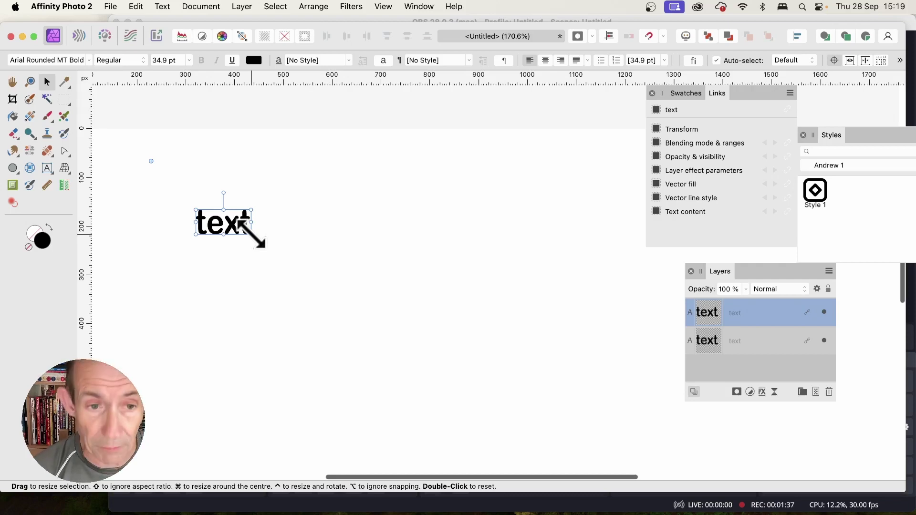
drag(252, 235, 254, 236)
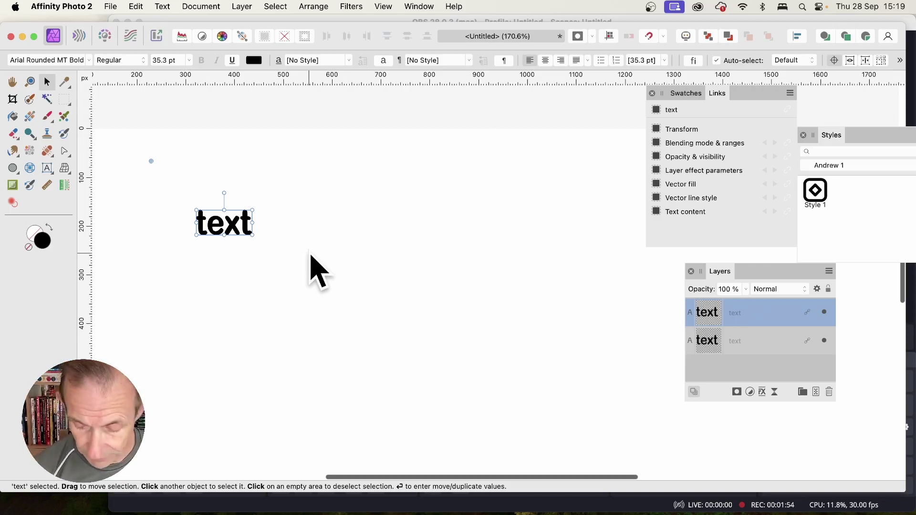
Repeat the scaled linked duplicate five times with Cmd+J, growing the trail to 115.3 pt.
key(super+j)
key(super+j)
key(super+j)
key(super+j)
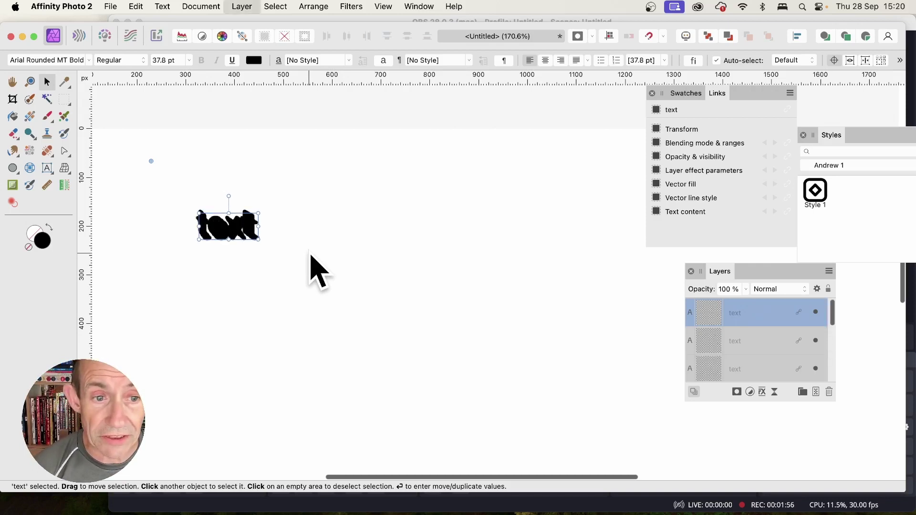
key(super+j)
key(super+j)
key(super+j)
key(super+j)
key(super+j)
key(super+j)
key(super+j)
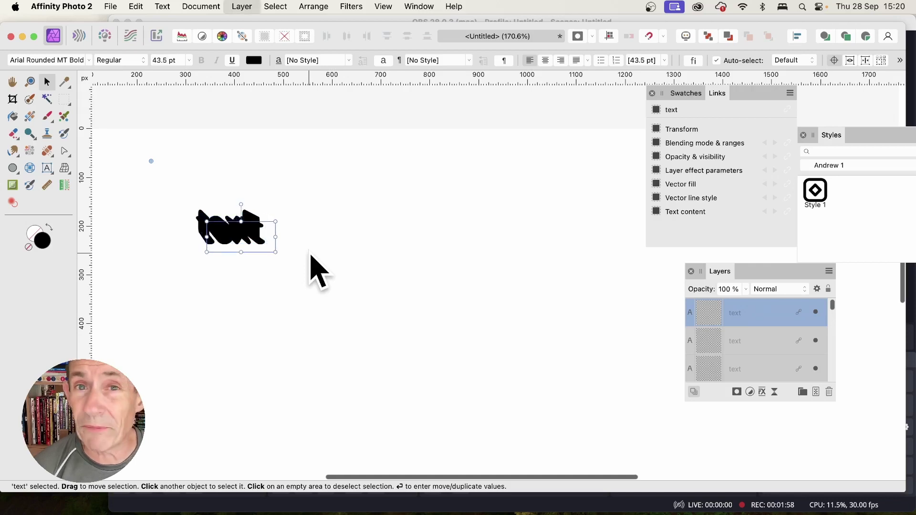
key(super+j)
key(super+j)
key(super+j)
key(super+j)
key(super+j)
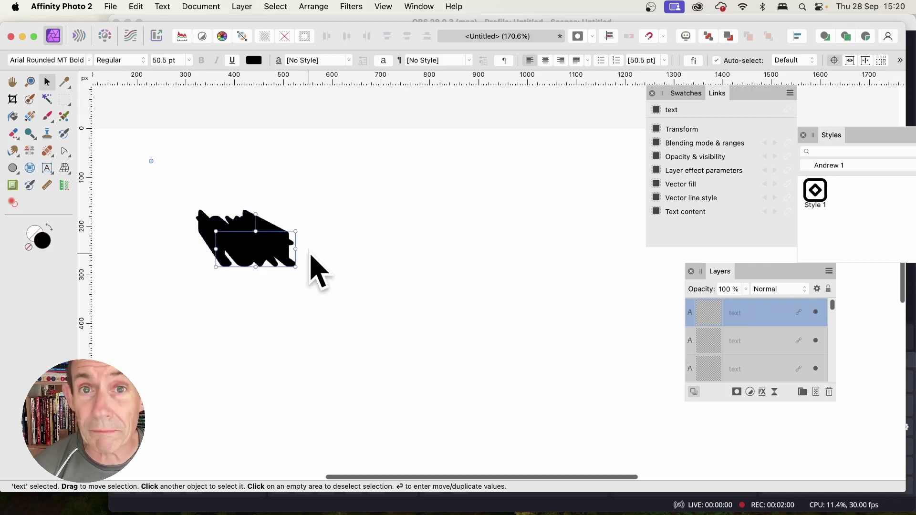
key(super+j)
key(super+j)
key(super+j)
key(super+j)
key(super+j)
key(super+j)
key(super+j)
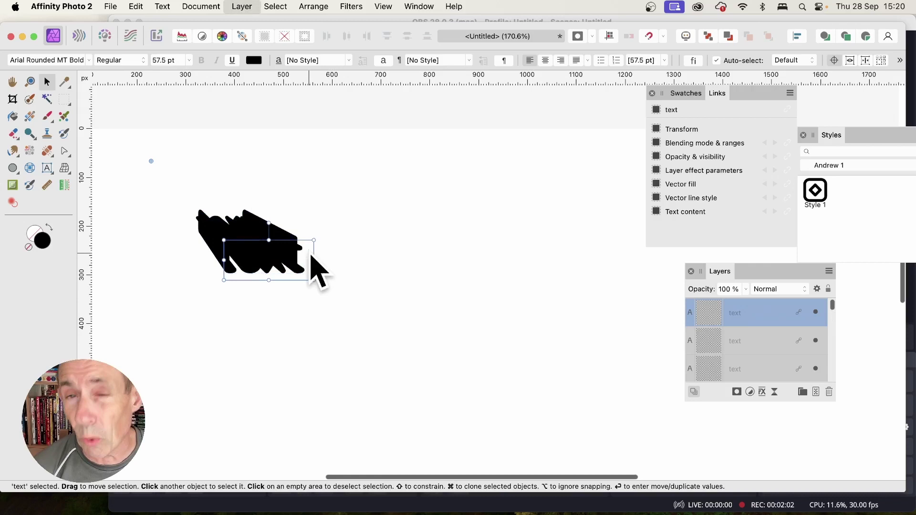
key(super+j)
key(super+j)
key(super+j)
key(super+j)
key(super+j)
key(super+j)
key(super+j)
key(super+j)
key(super+j)
key(super+j)
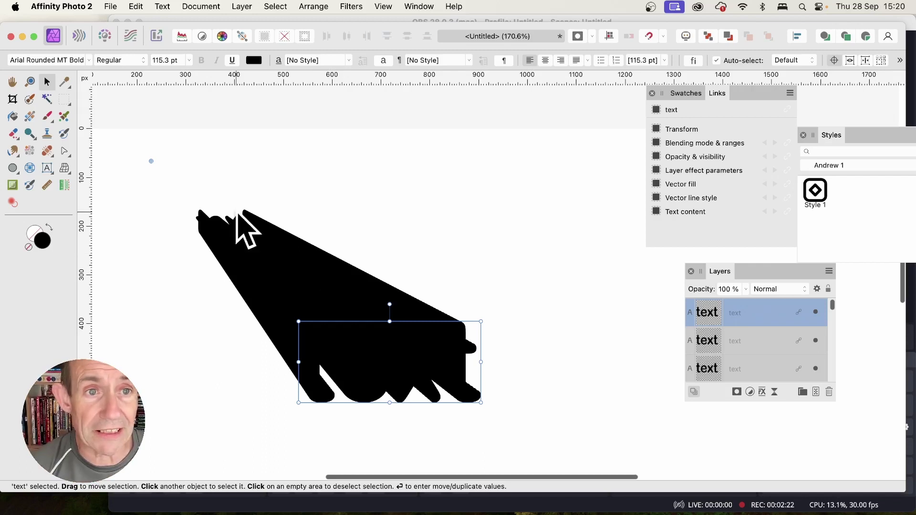
click(254, 60)
click(310, 168)
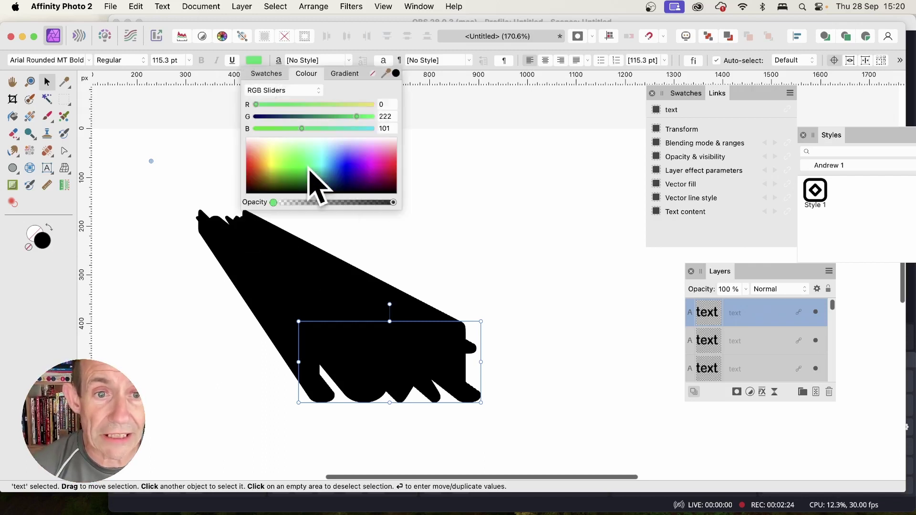
click(367, 153)
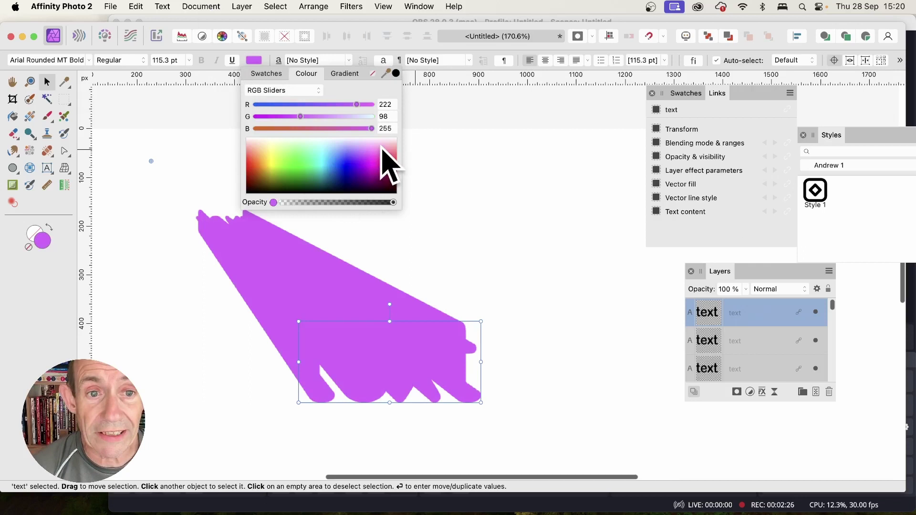
click(299, 182)
click(299, 193)
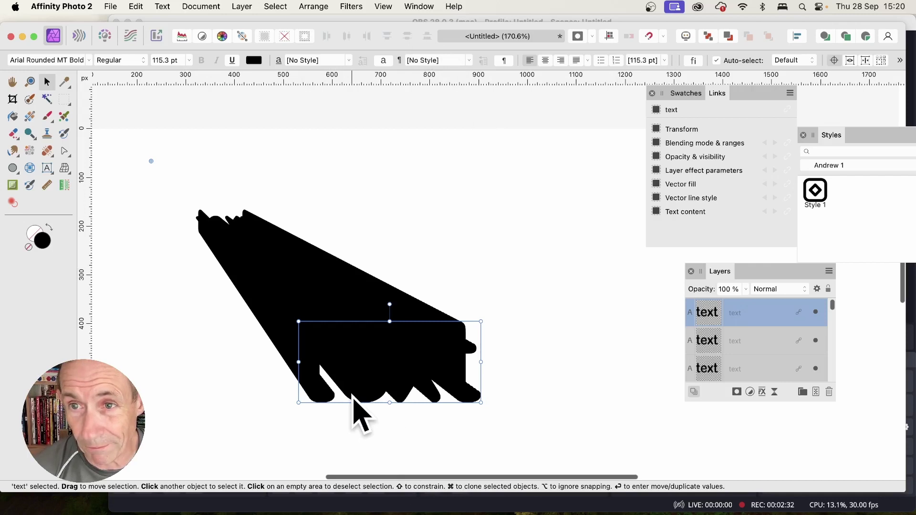
click(763, 344)
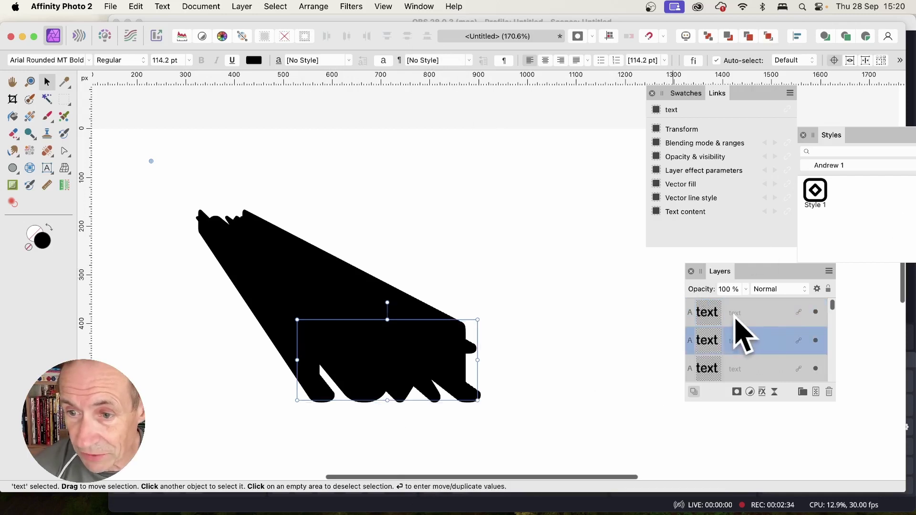
click(735, 319)
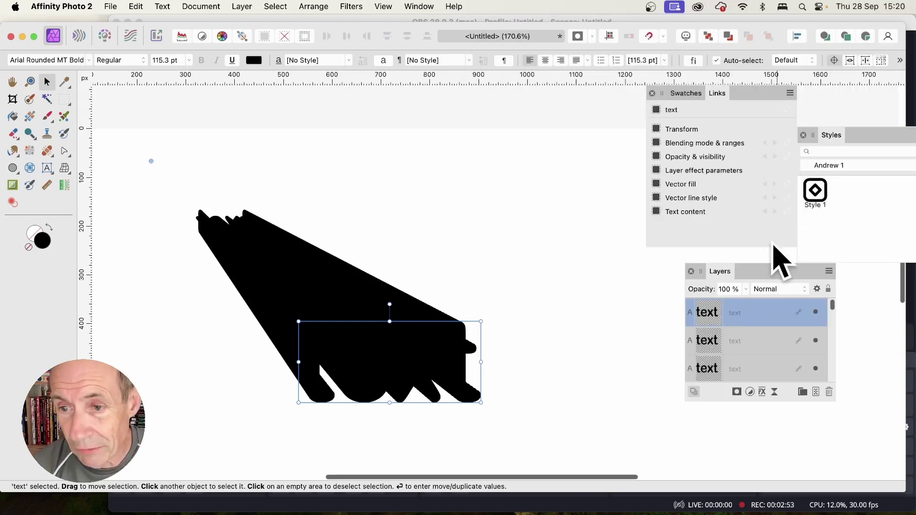
Add a mint Colour Overlay (R50 G255 B217) to the front text copy.
click(763, 394)
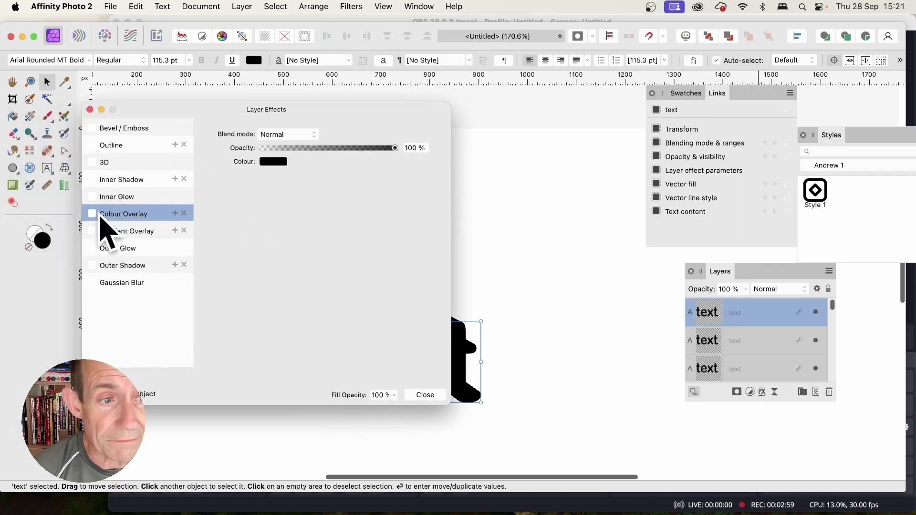
click(92, 214)
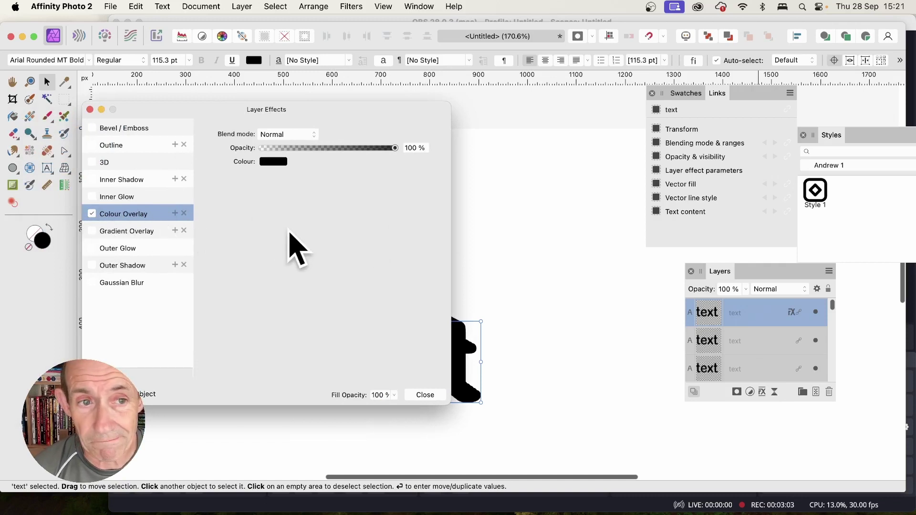
click(273, 161)
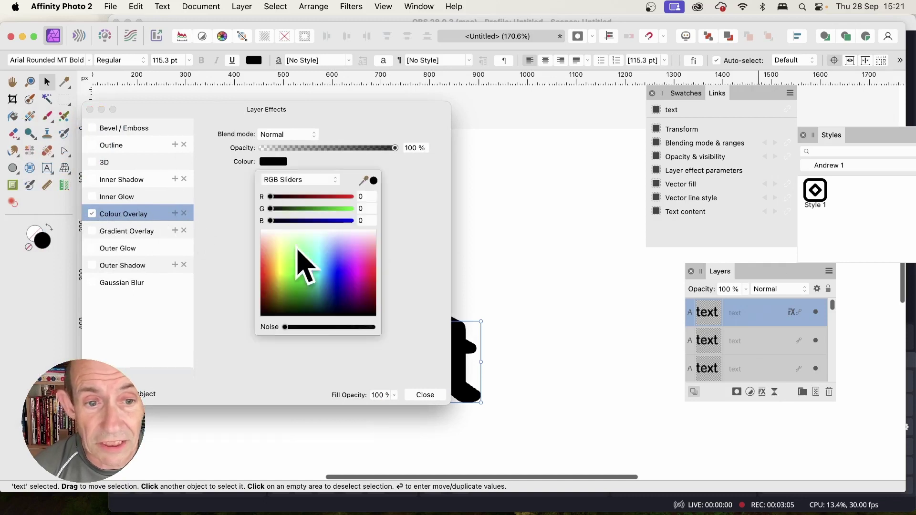
drag(300, 252, 317, 267)
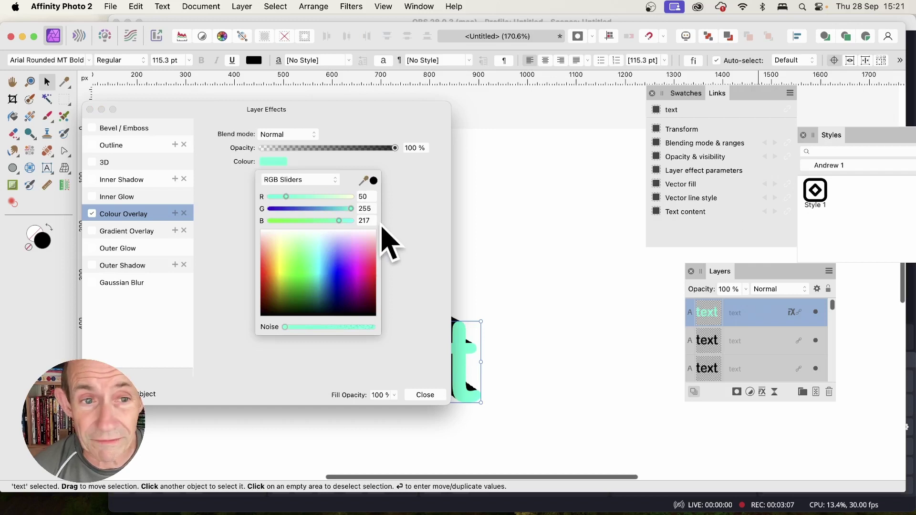
click(432, 395)
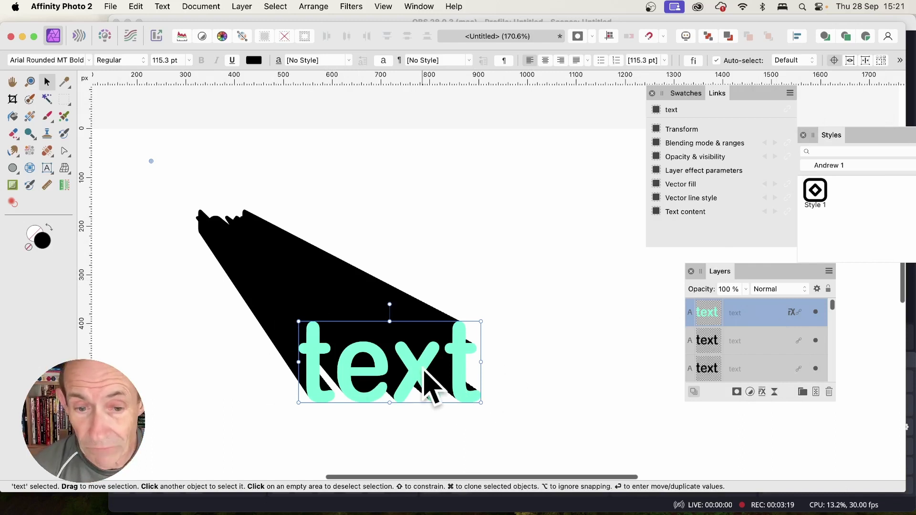
Replace 'ext' with 'ype' in the art text so every copy reads 'type'.
click(47, 169)
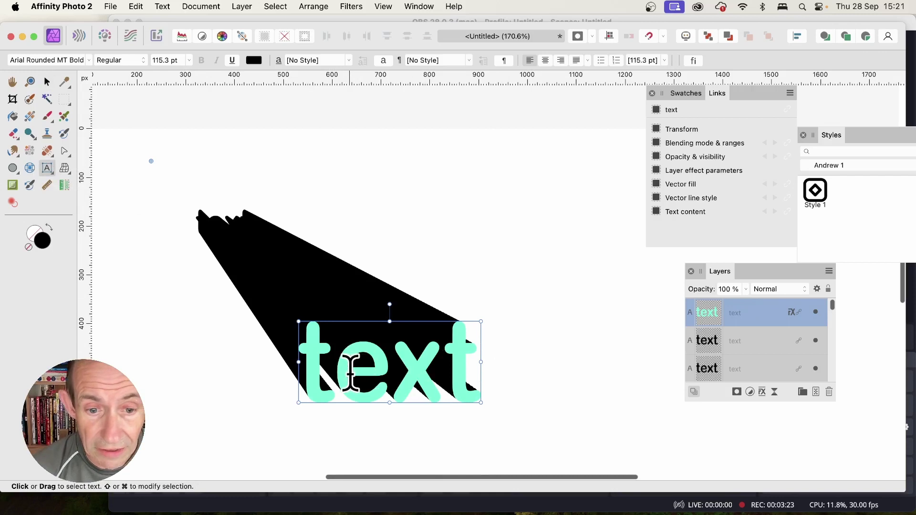
drag(351, 372, 560, 356)
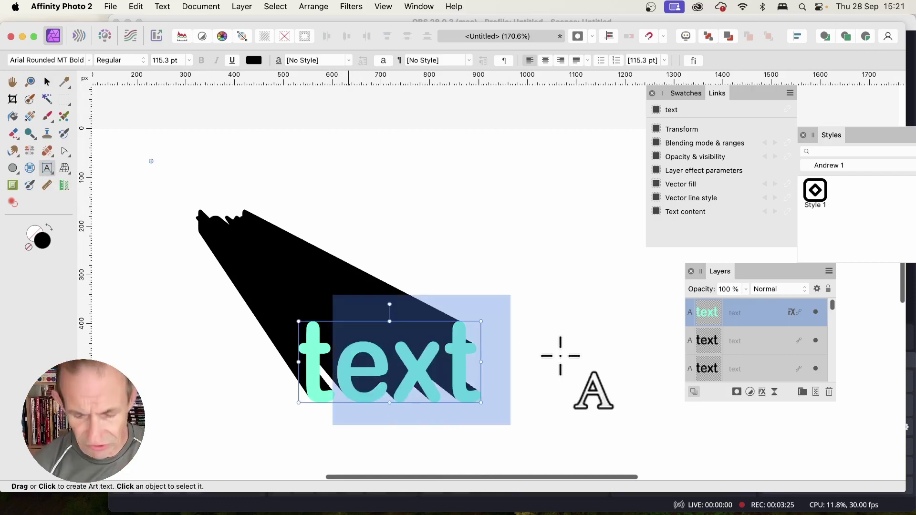
text(ty)
key(BackSpace)
key(BackSpace)
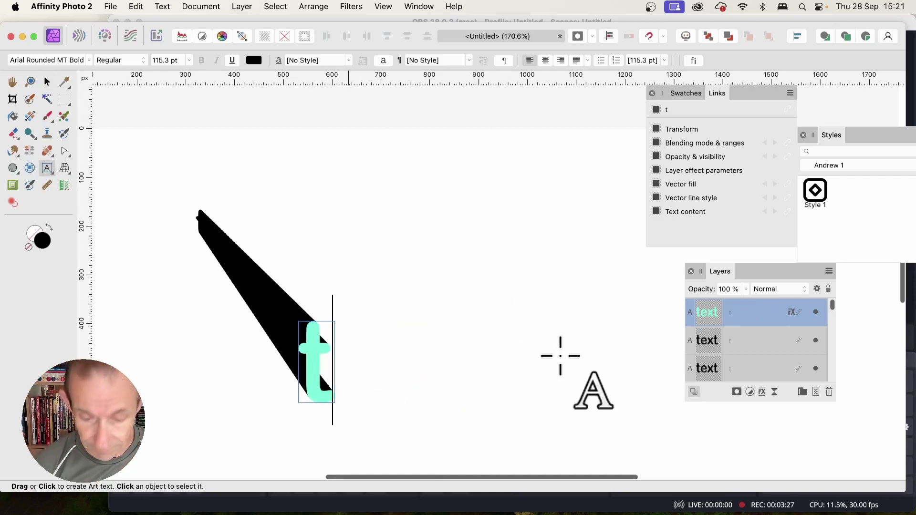
text(ype)
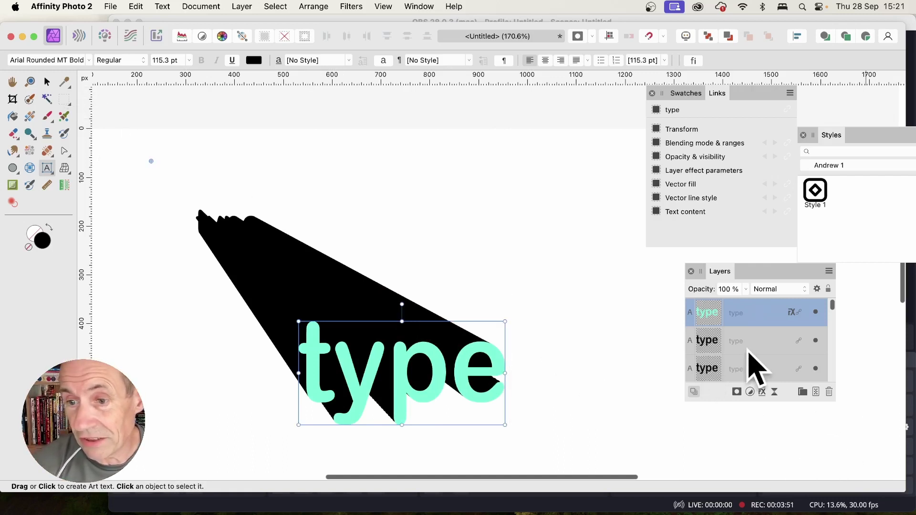
Group all black type copies below the mint text and rasterise them into one Pixel layer.
click(764, 341)
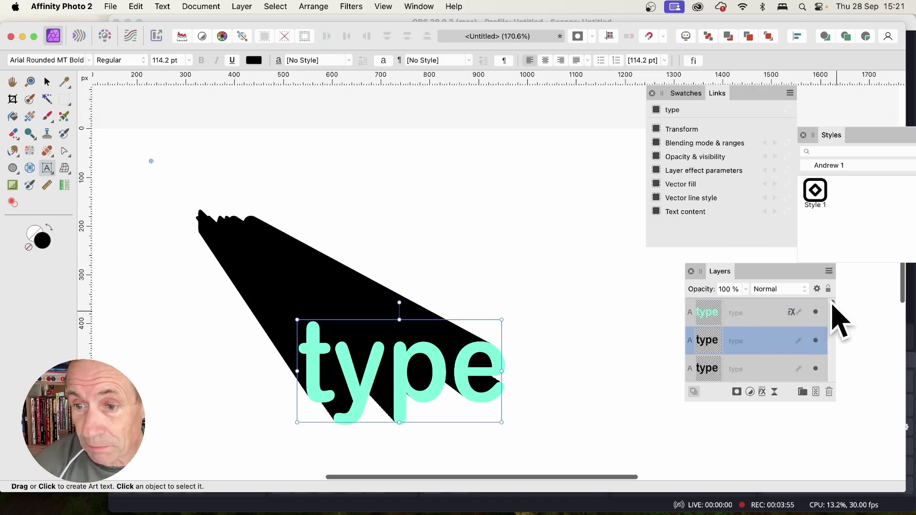
drag(832, 302, 845, 381)
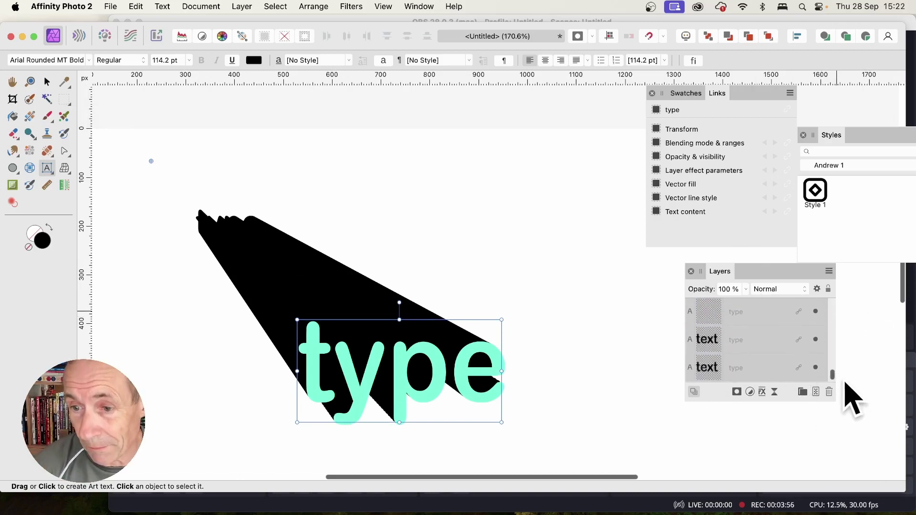
shift+click(744, 374)
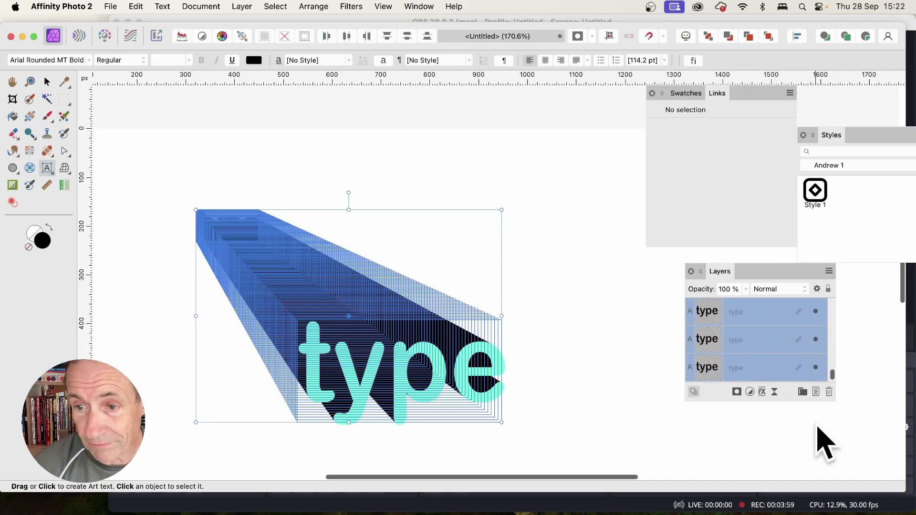
right_click(753, 339)
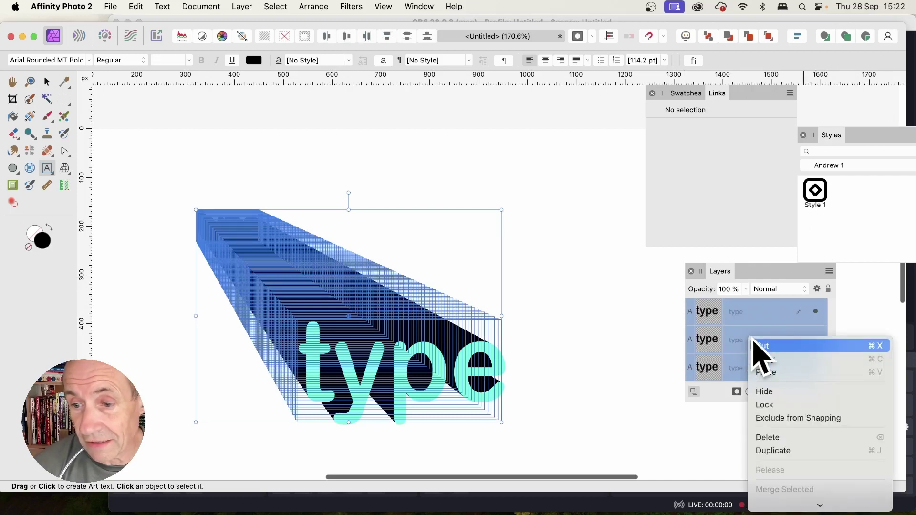
click(785, 431)
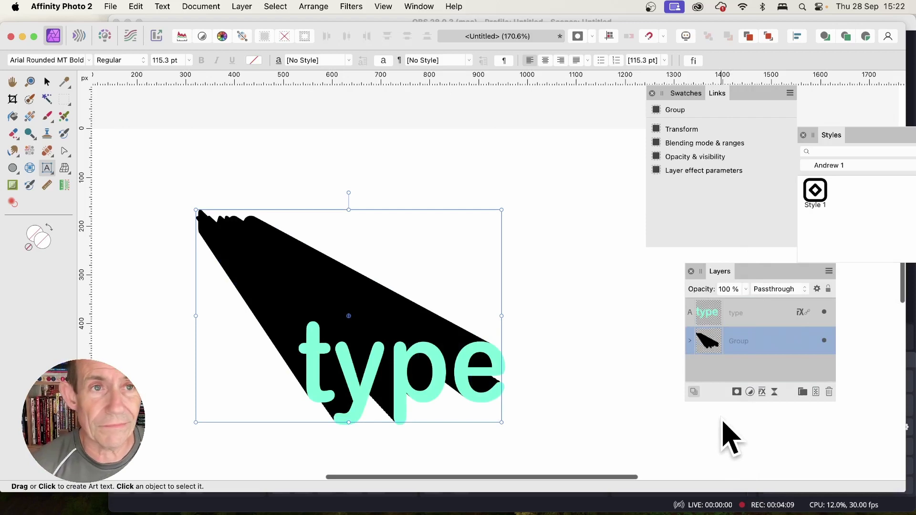
click(242, 6)
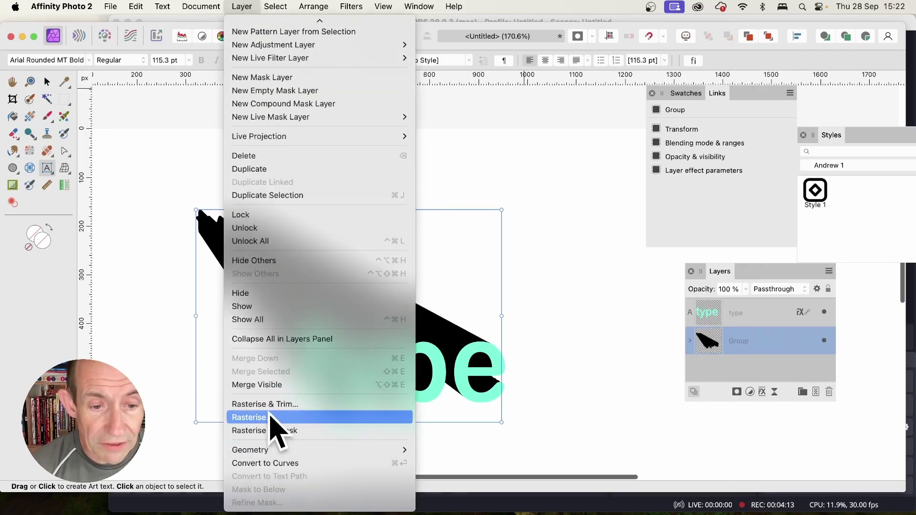
click(271, 418)
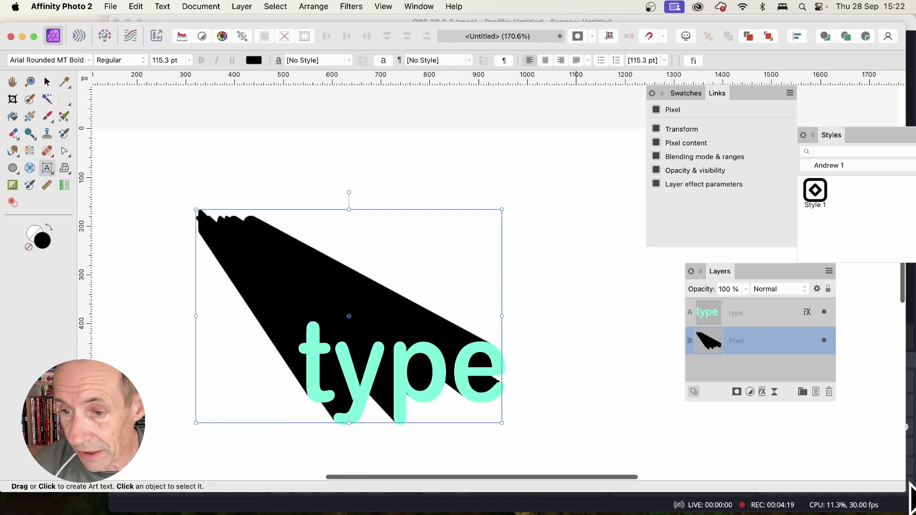
Try a crimson Colour Overlay on the black trail, then switch it off.
click(762, 392)
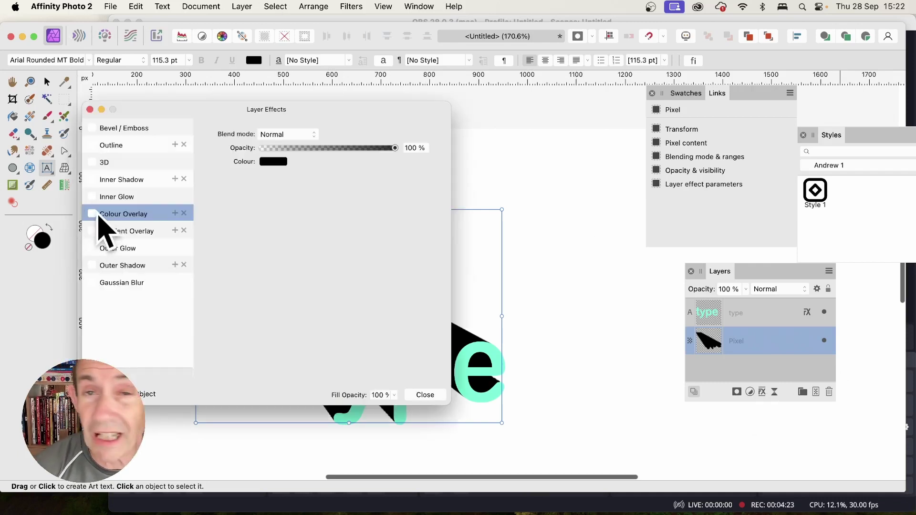
click(93, 214)
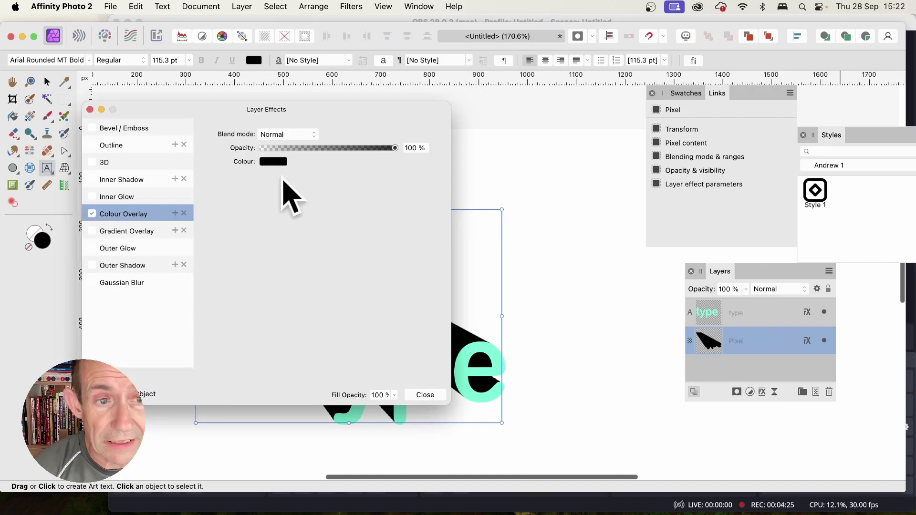
click(279, 162)
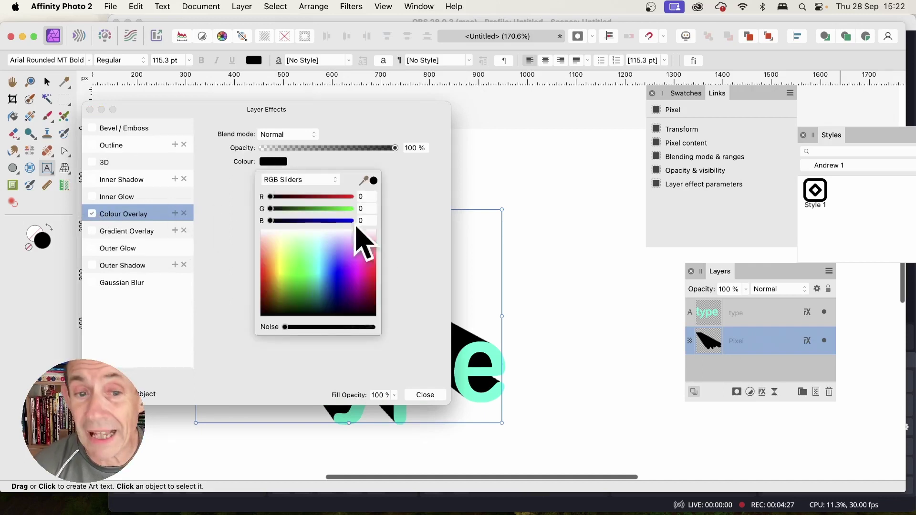
click(370, 262)
drag(326, 116, 893, 139)
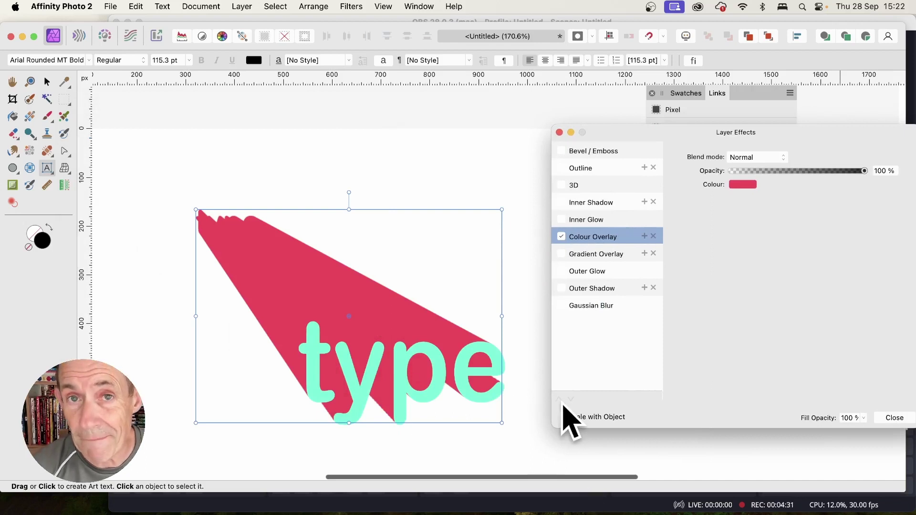
drag(758, 136, 645, 113)
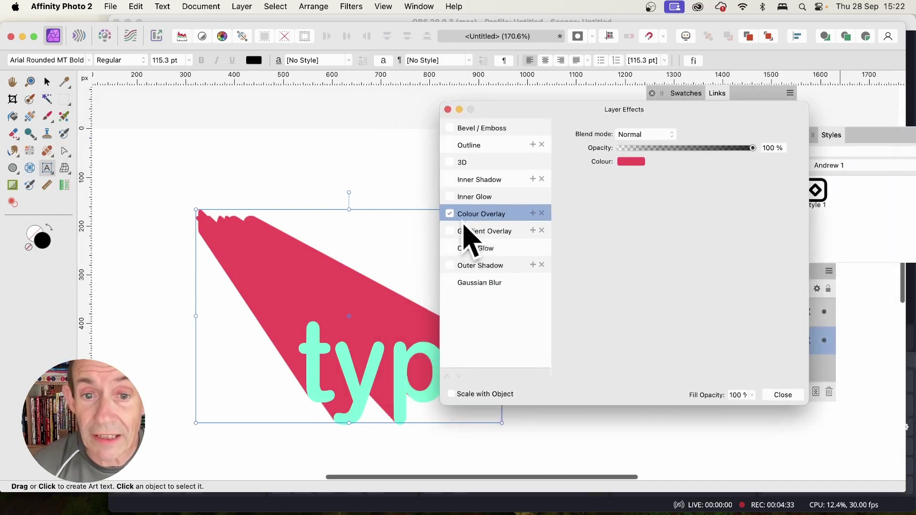
click(453, 215)
Enable a Gradient Overlay on the trail and bring up its gradient editor.
click(450, 231)
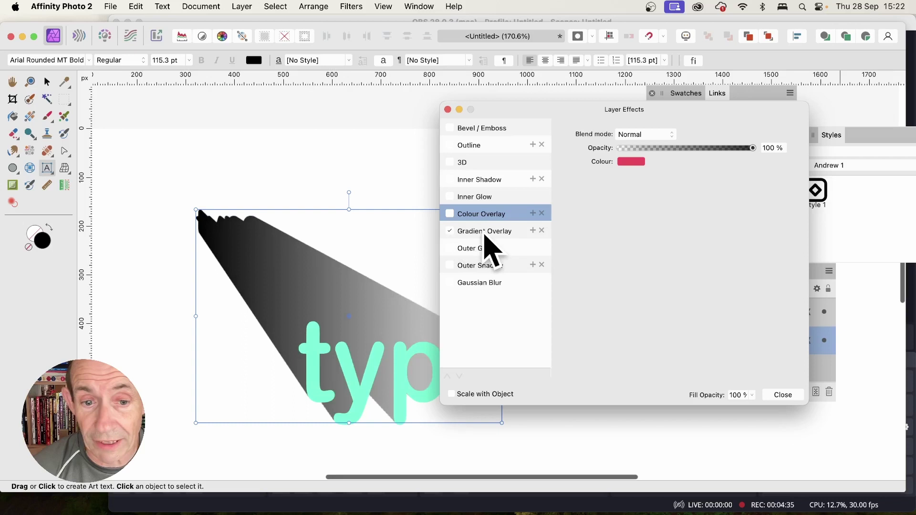
drag(553, 109, 621, 93)
click(568, 216)
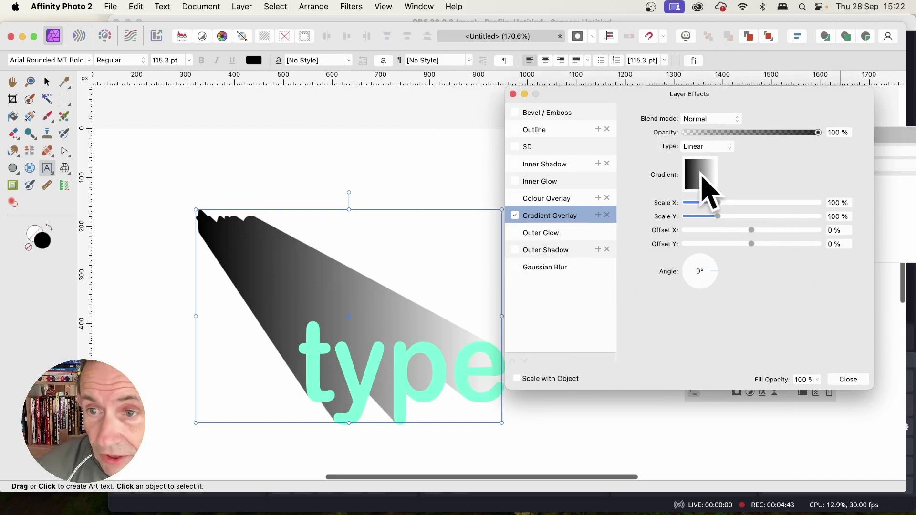
click(701, 178)
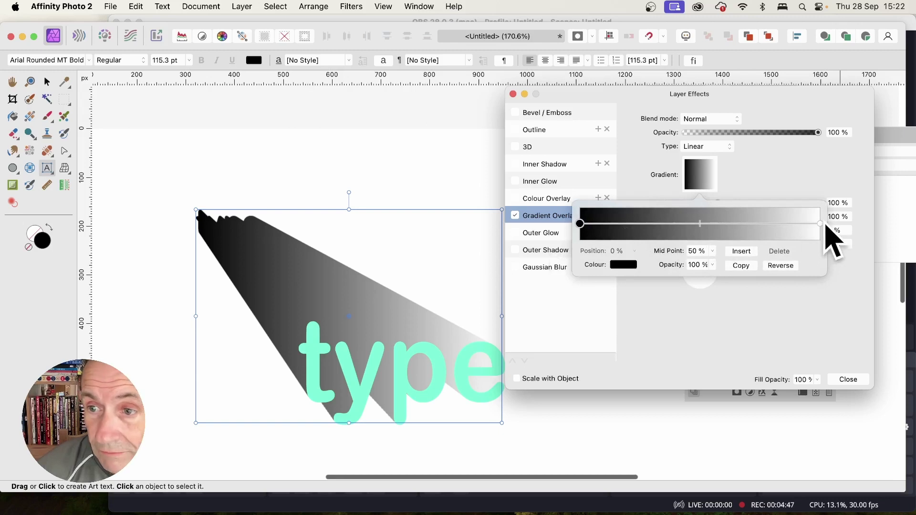
Set the gradient's white end stop to pale cyan (R104 G238 B255), starting from the sampled mint.
click(821, 224)
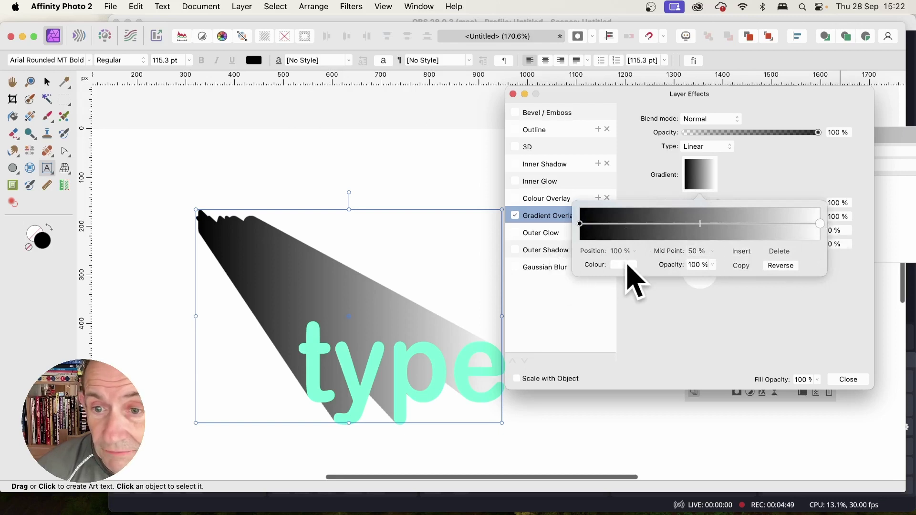
click(624, 265)
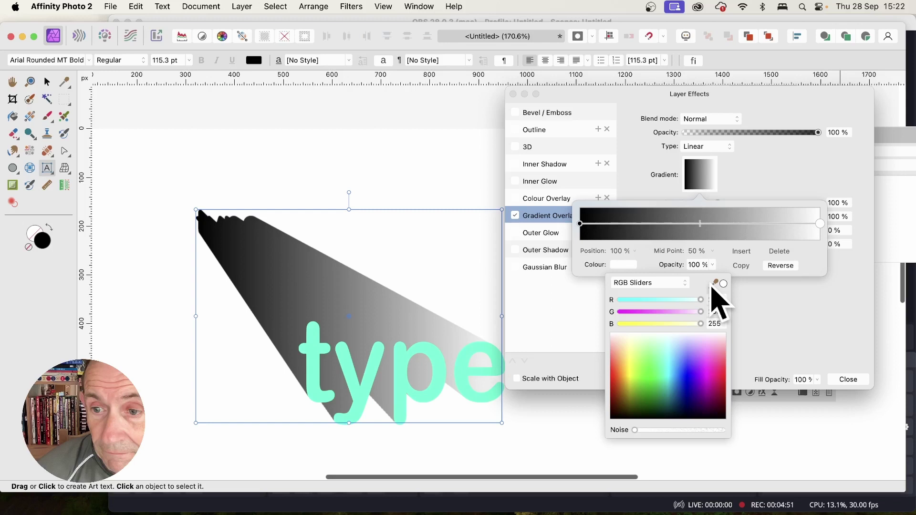
click(714, 286)
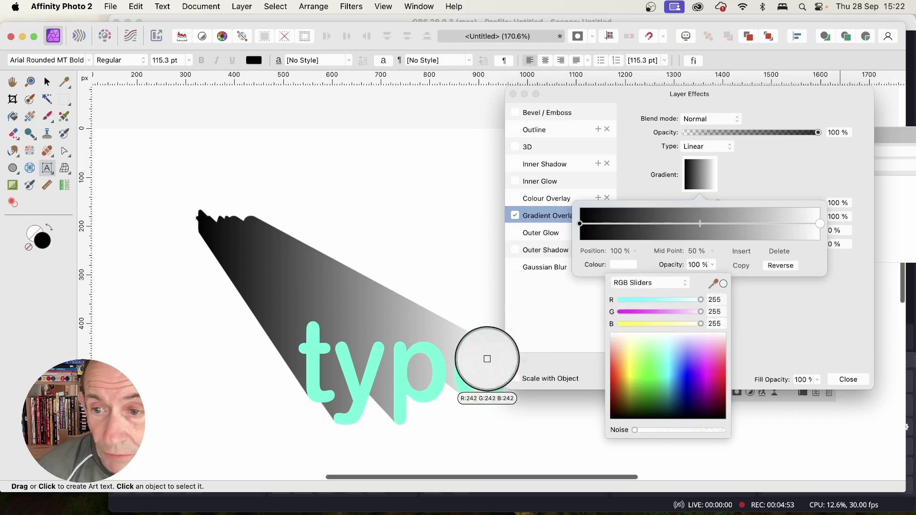
click(713, 287)
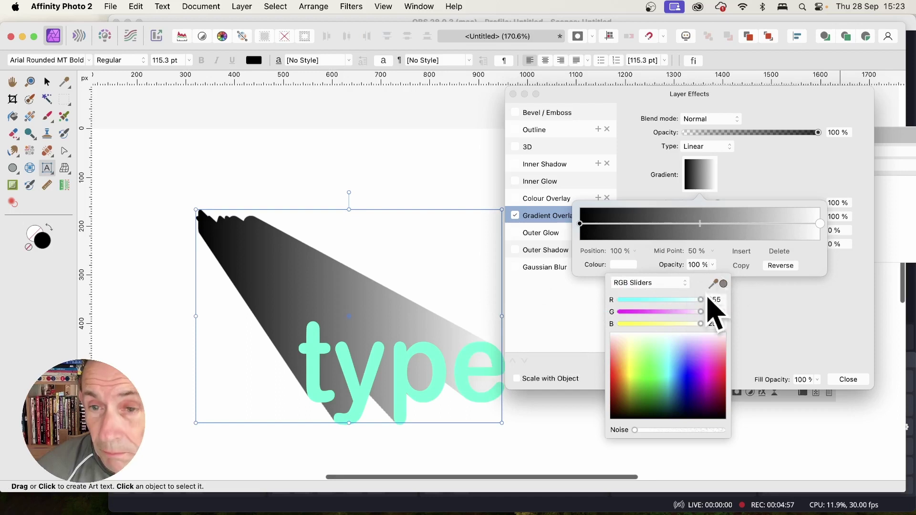
click(714, 285)
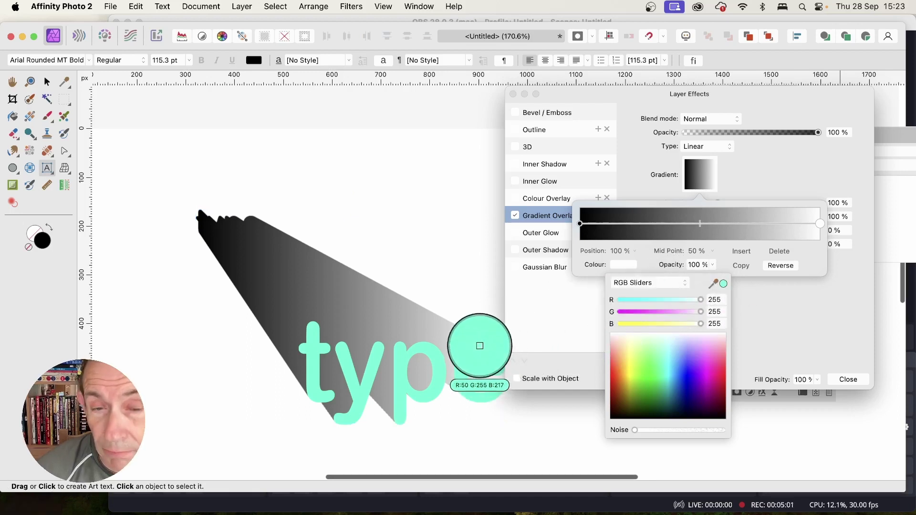
click(480, 346)
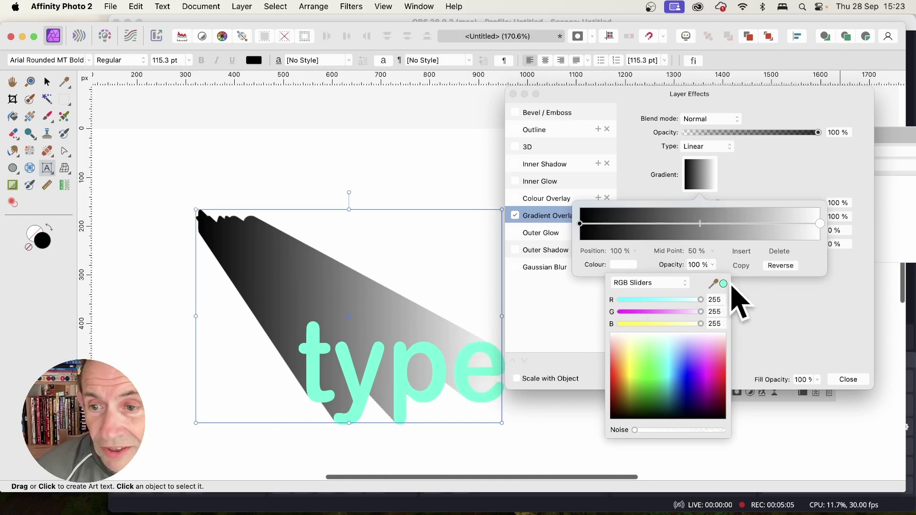
click(725, 285)
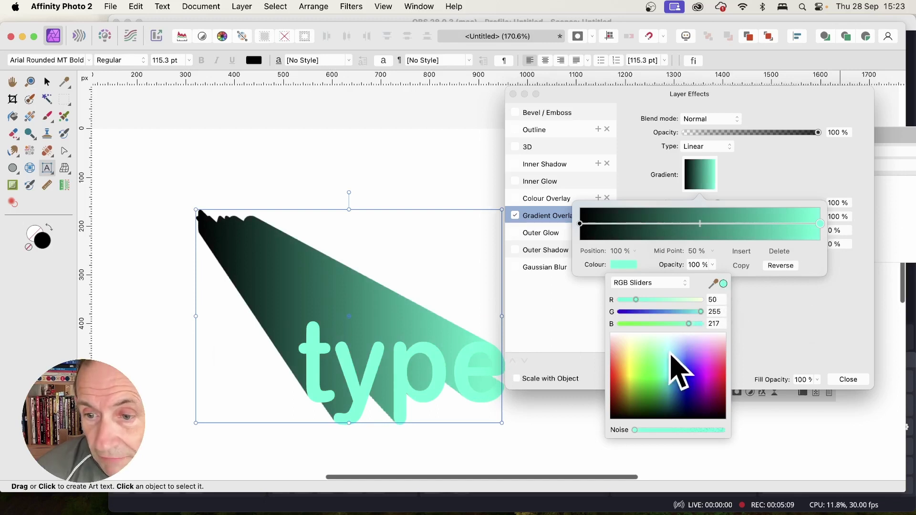
click(672, 359)
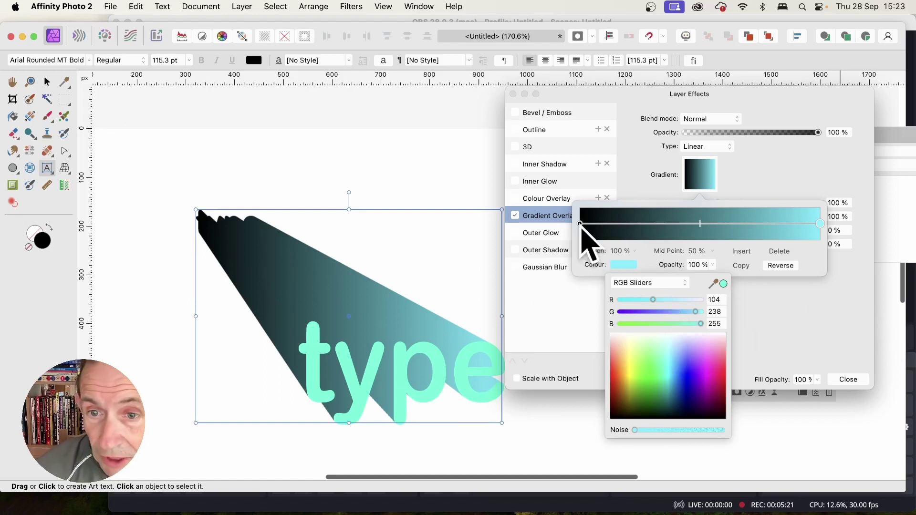
Change the gradient's black start stop to green (R0 G167 B1).
click(580, 224)
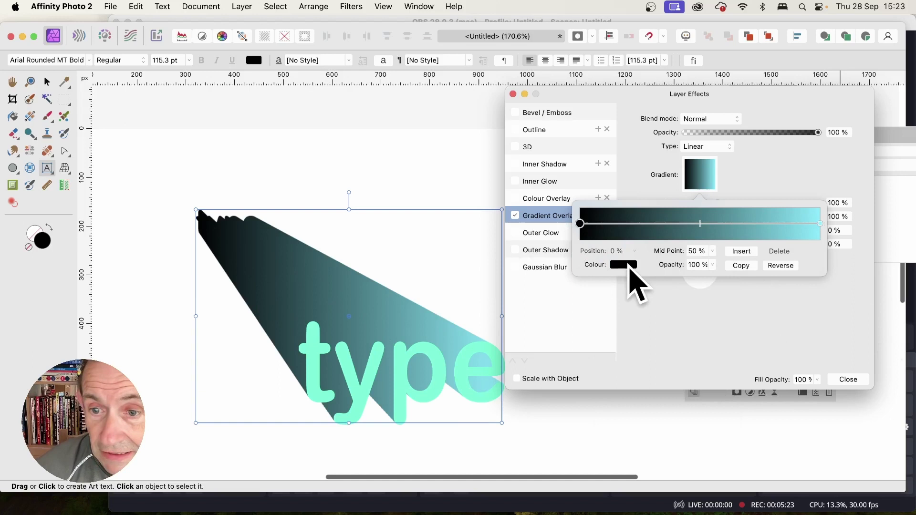
click(625, 266)
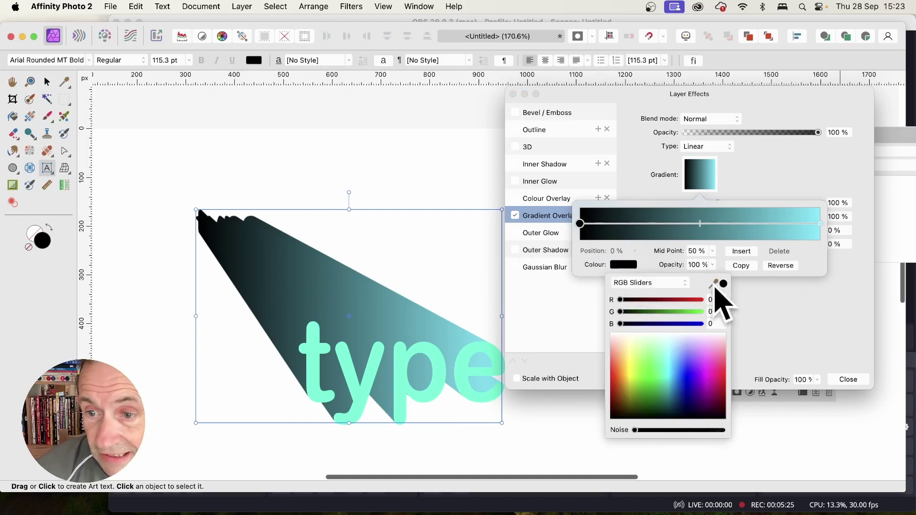
drag(717, 285, 466, 364)
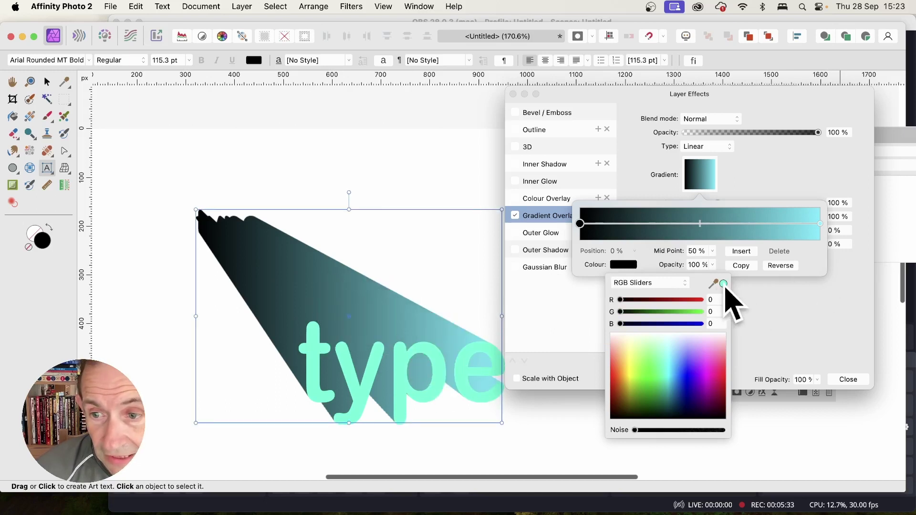
click(725, 286)
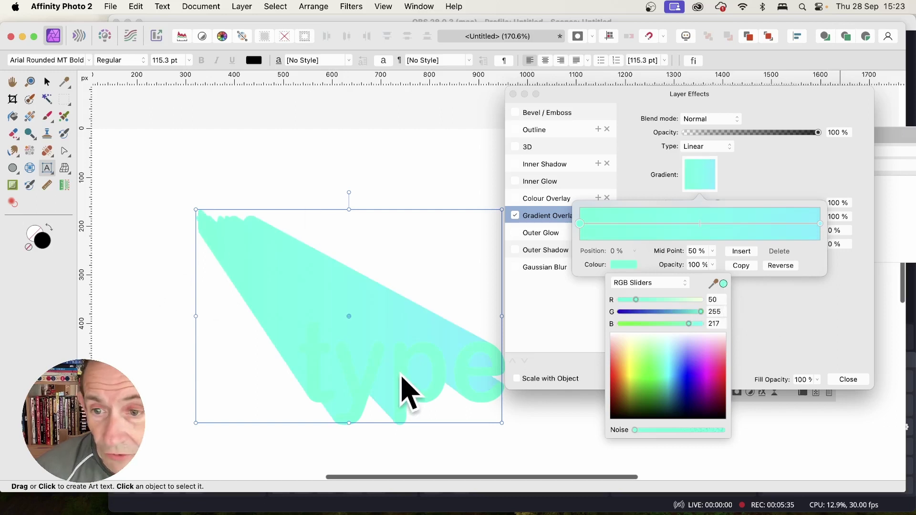
click(656, 391)
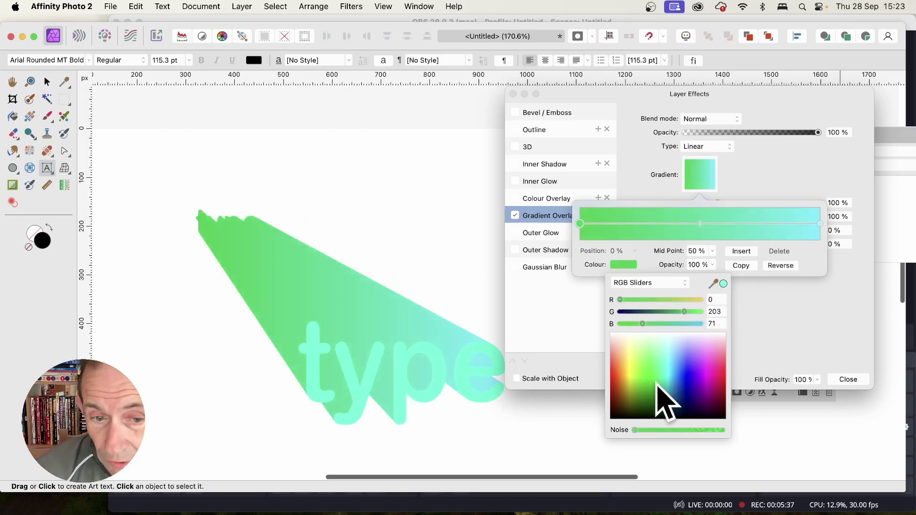
drag(655, 388, 651, 389)
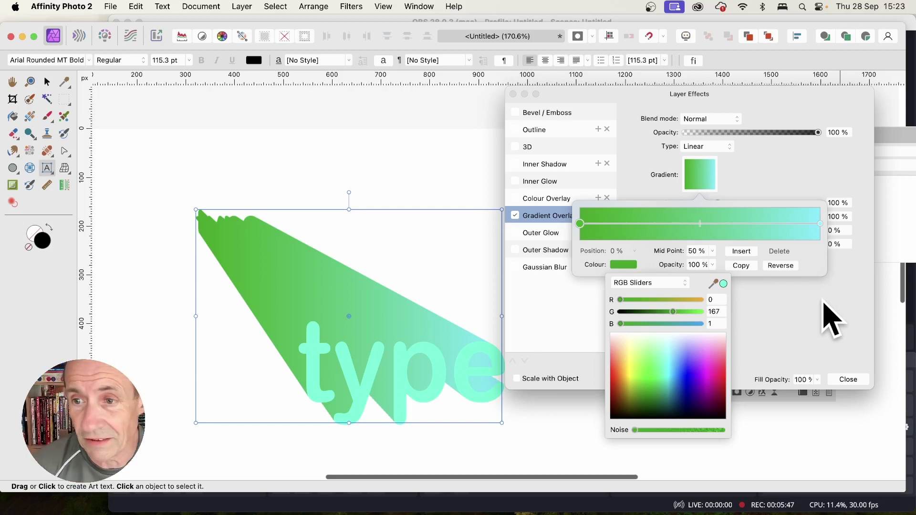
click(787, 306)
click(830, 340)
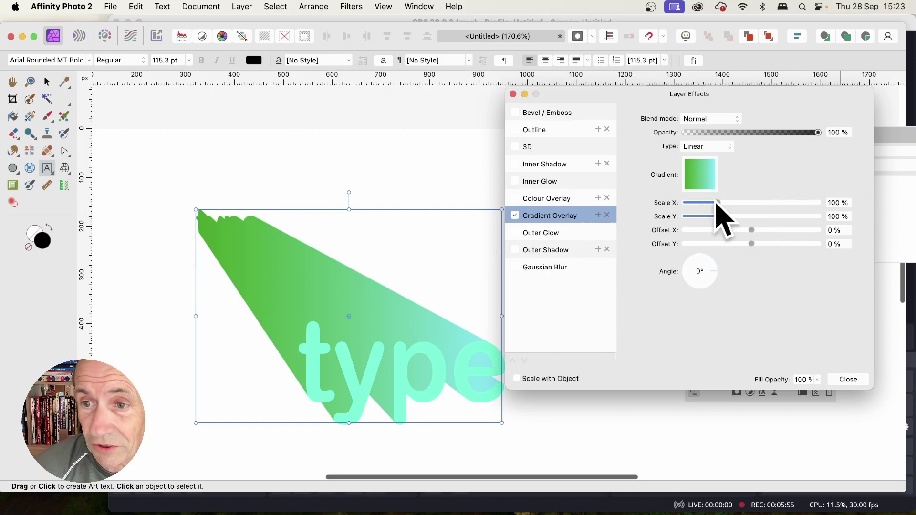
Make the gradient Elliptical with 205% by 165% scale, 15%/26% offset and 45° angle.
drag(717, 202, 760, 244)
drag(717, 275, 725, 251)
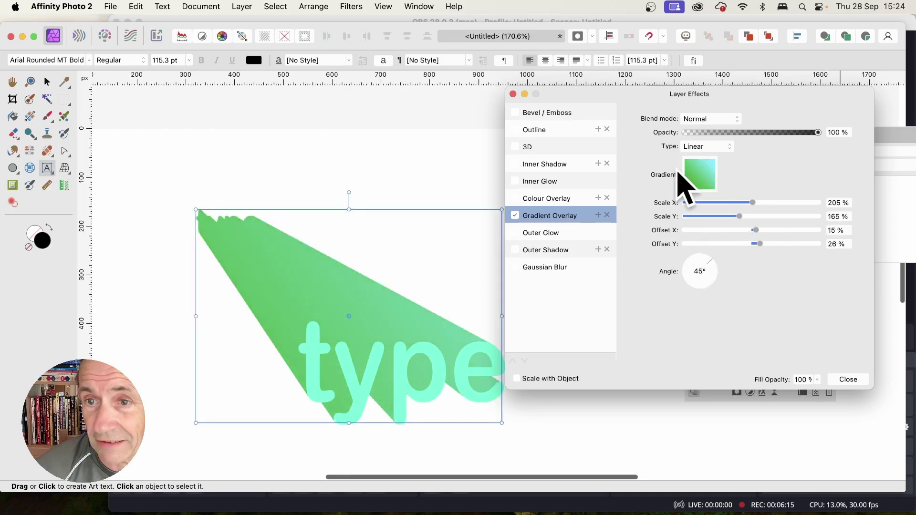
click(697, 147)
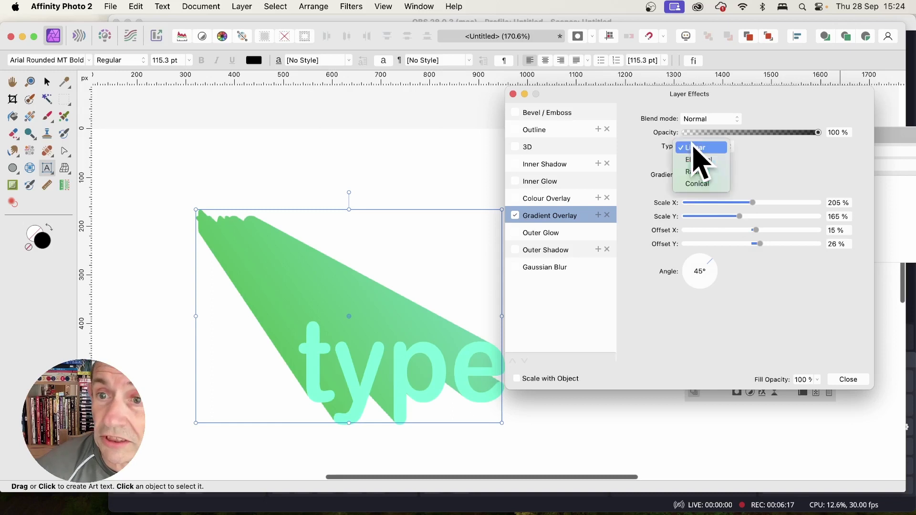
click(699, 160)
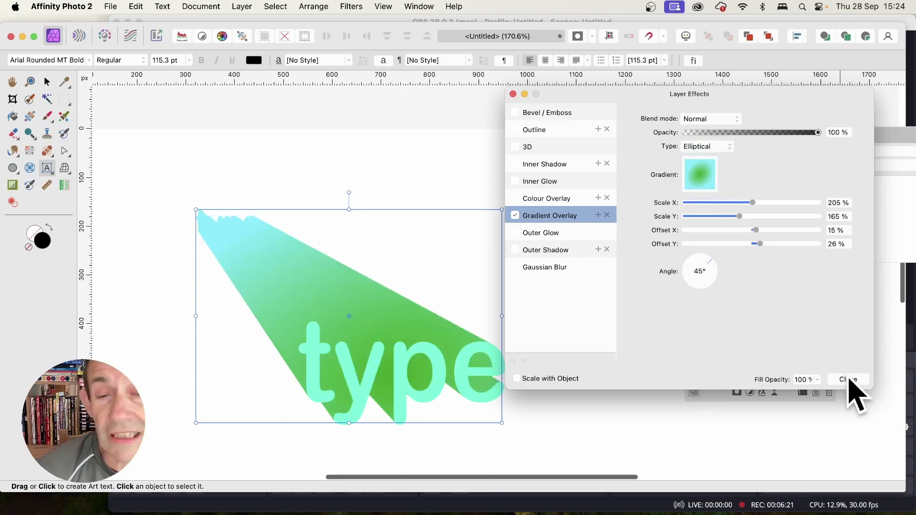
Group the 'type' text layer with its trail layer and rasterise the group into one pixel layer.
click(850, 381)
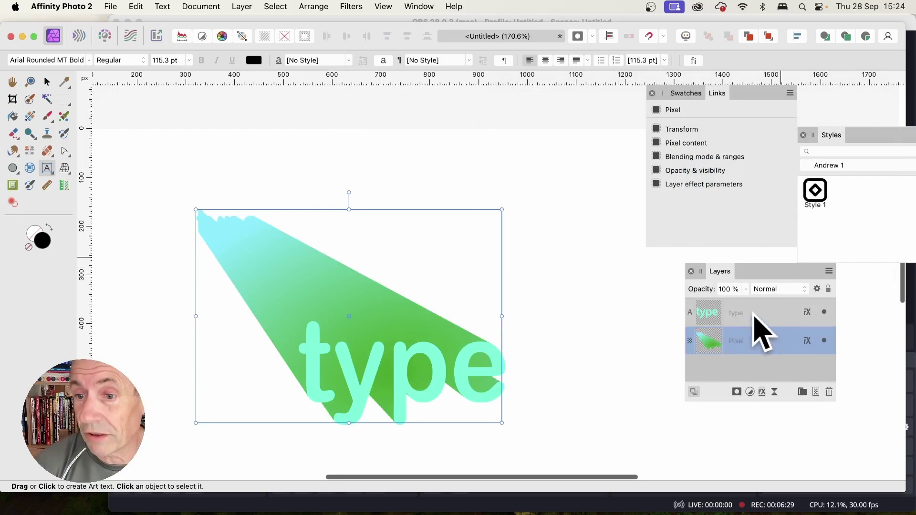
click(754, 312)
shift+click(774, 340)
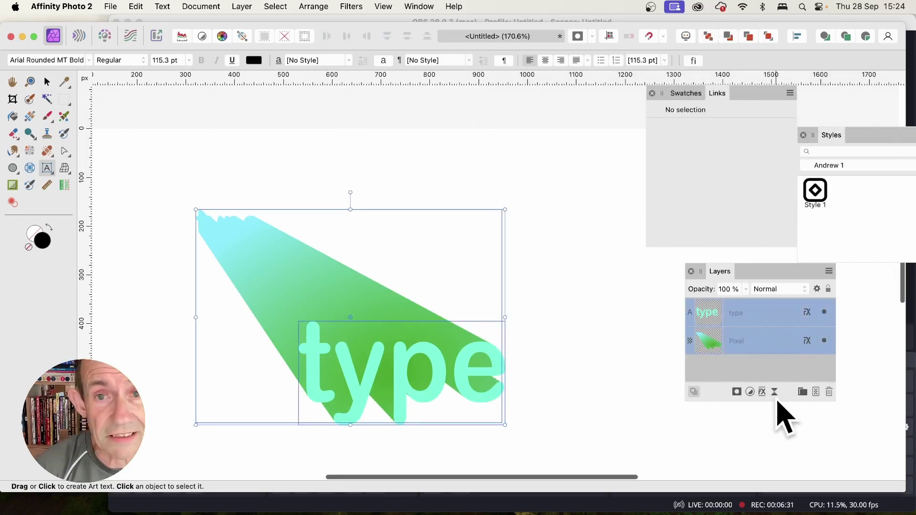
right_click(753, 315)
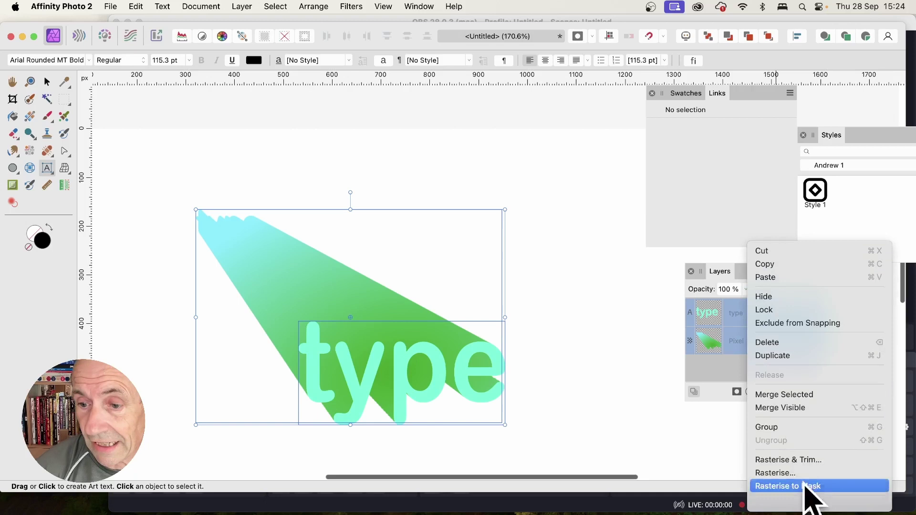
click(782, 427)
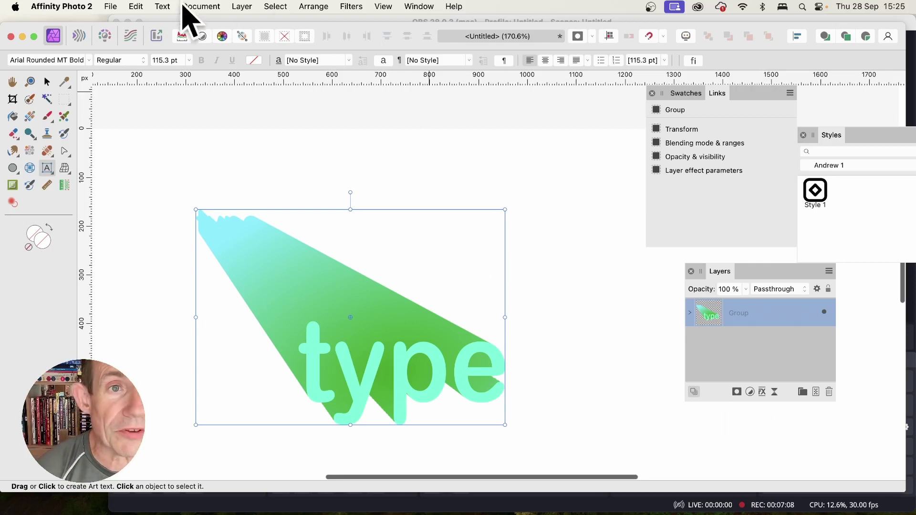
click(242, 6)
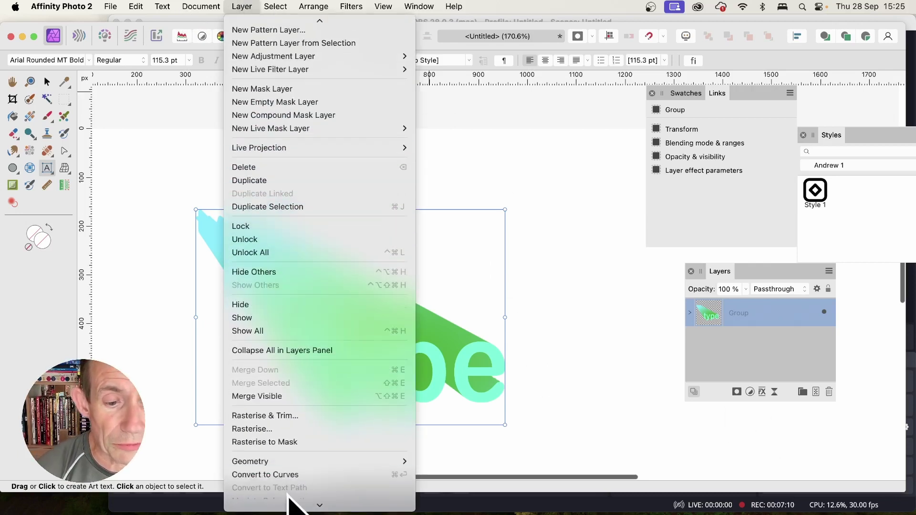
click(290, 429)
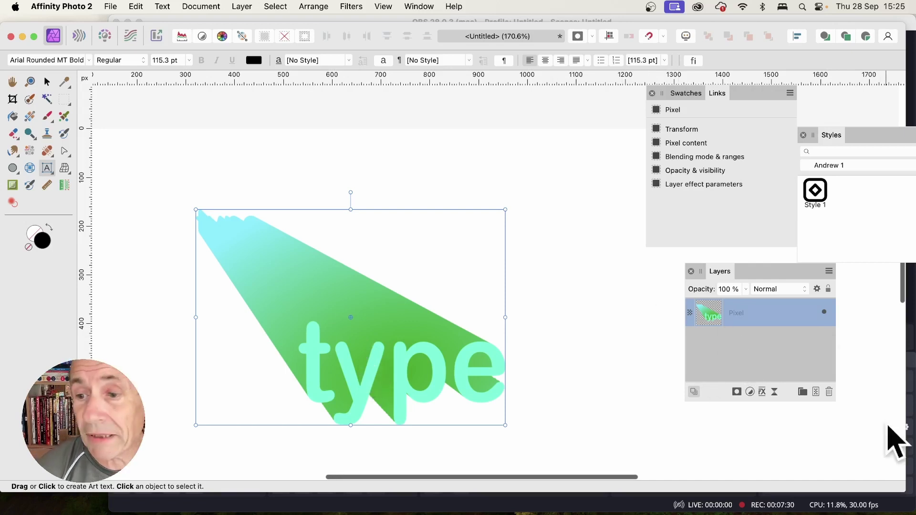
Add an Outer Shadow with 22.6 px radius, 32 px offset and 75% intensity to the merged layer.
click(763, 394)
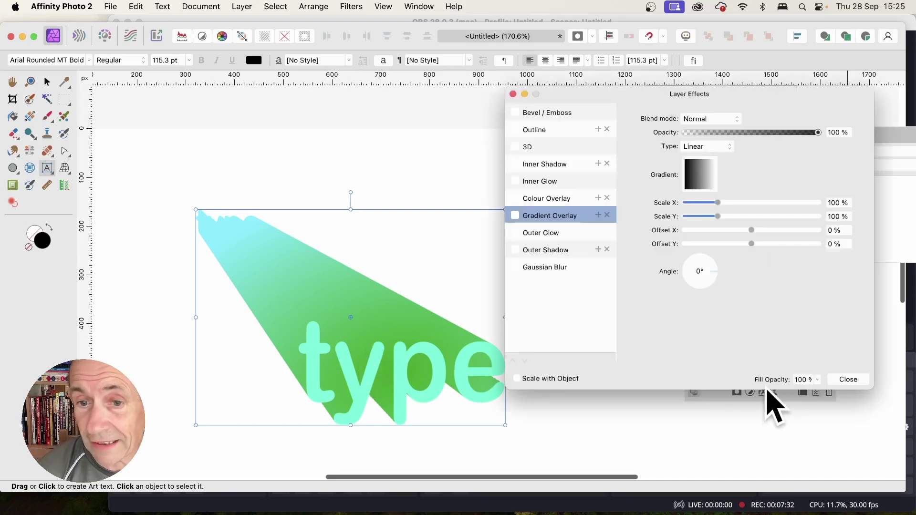
click(528, 252)
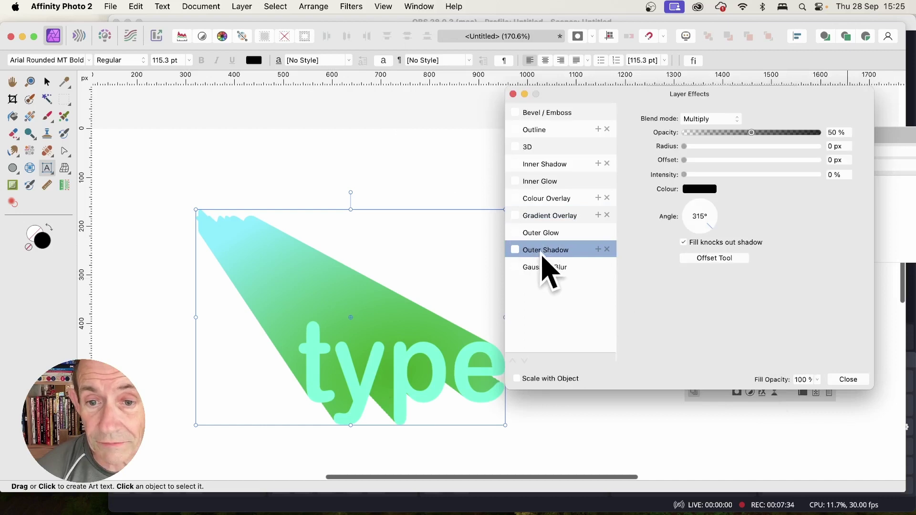
click(515, 250)
drag(712, 146, 785, 175)
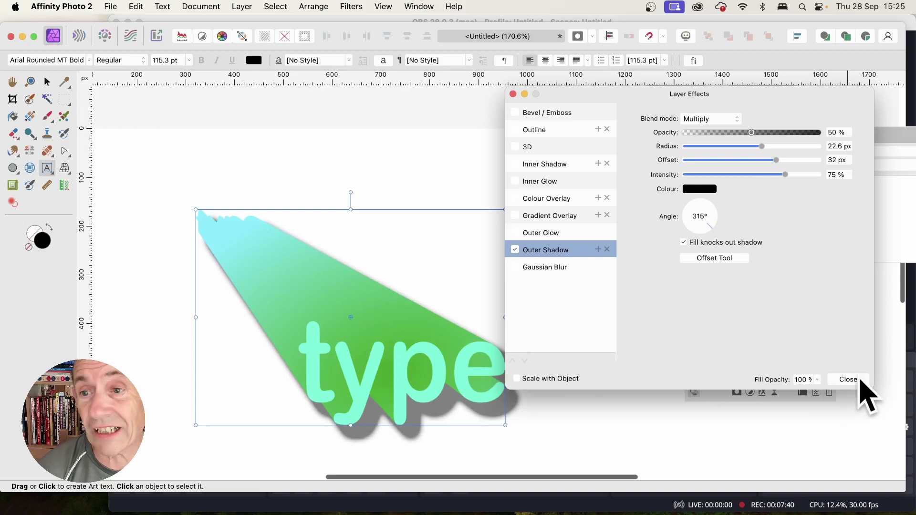
click(848, 379)
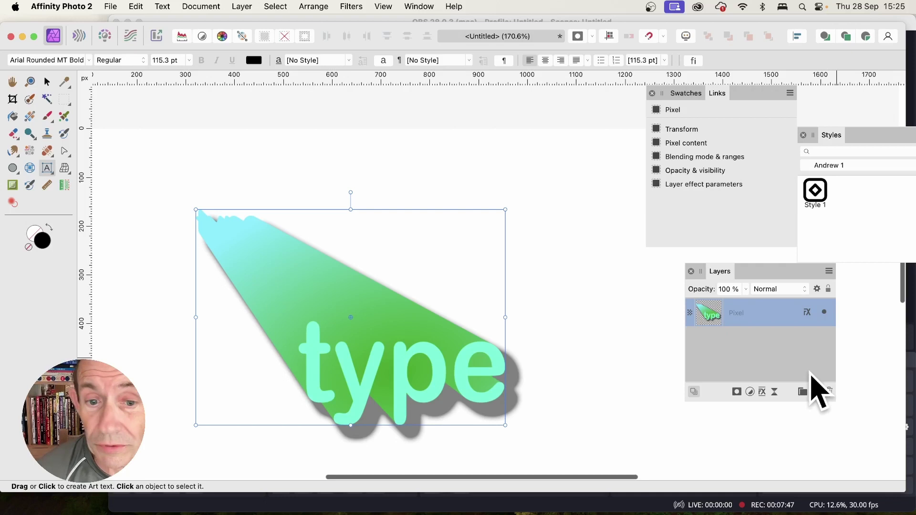
click(48, 82)
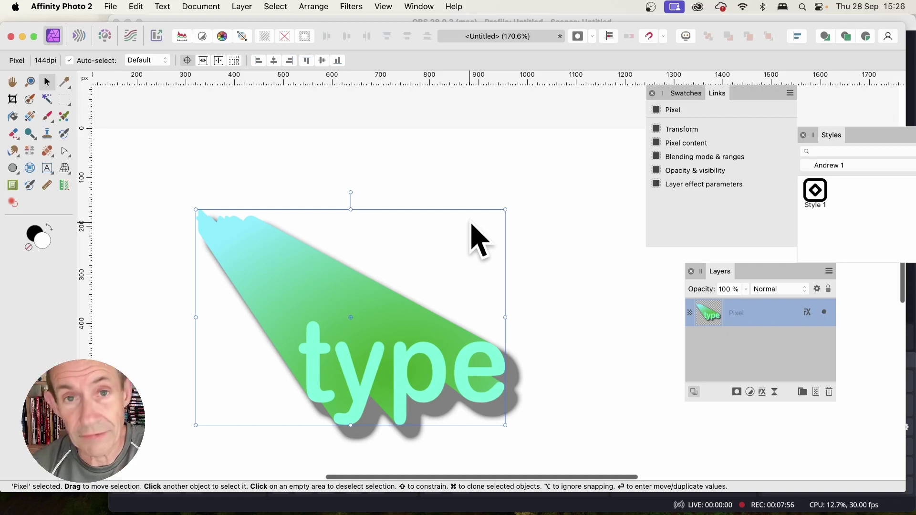
Use Move/Duplicate to make 25 copies of the pixel layer, each rotated -2°.
key(Return)
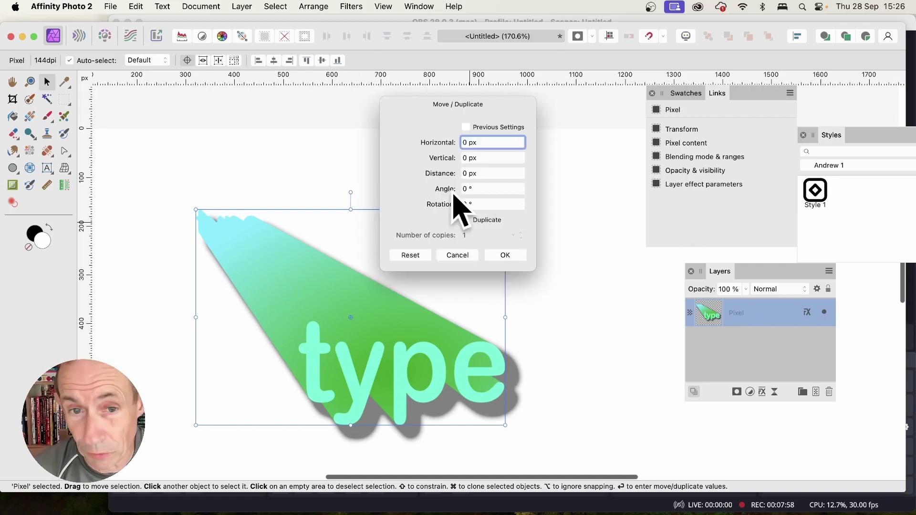
click(467, 220)
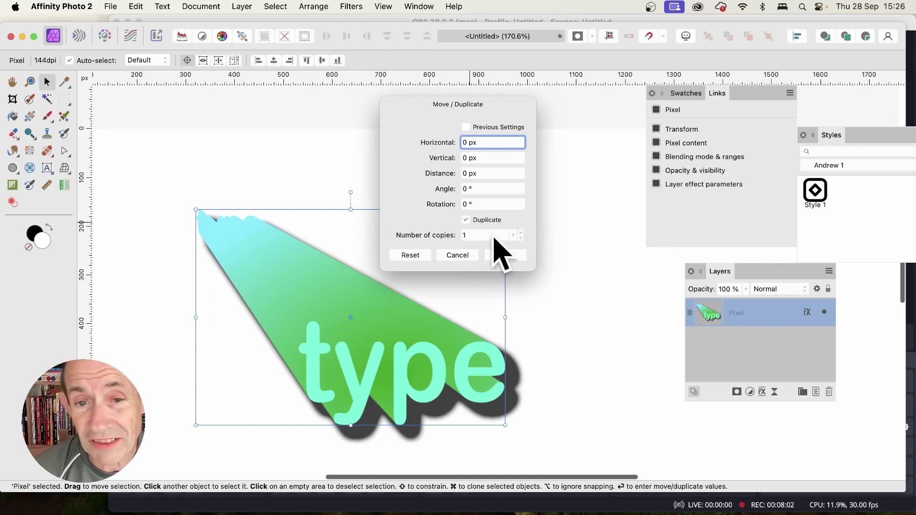
click(488, 234)
text(22)
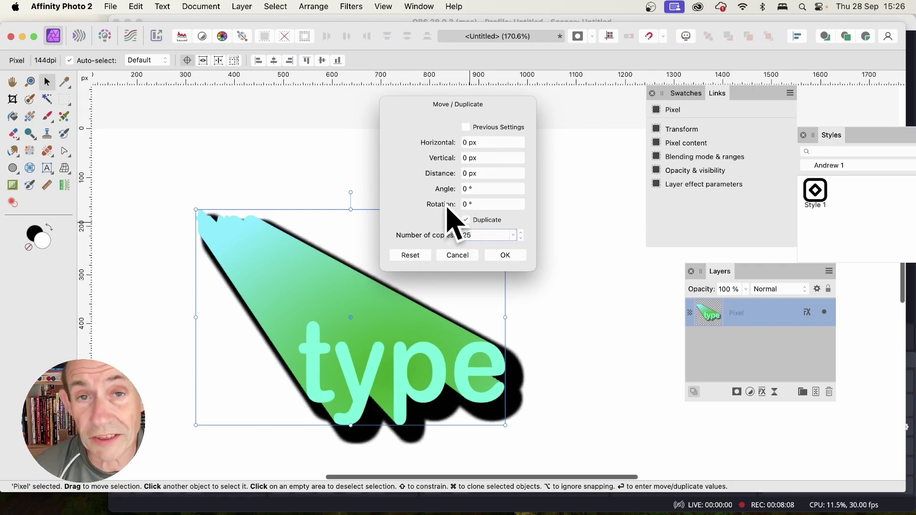
drag(446, 204, 444, 208)
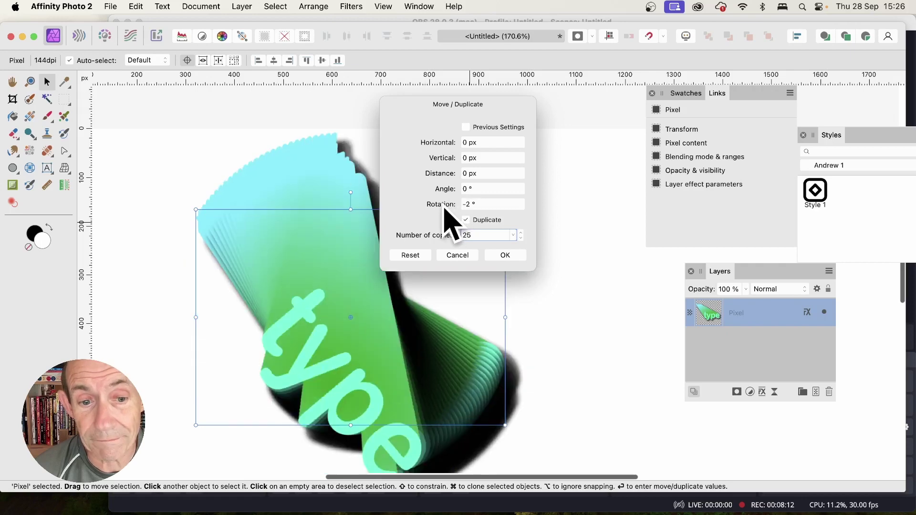
click(507, 255)
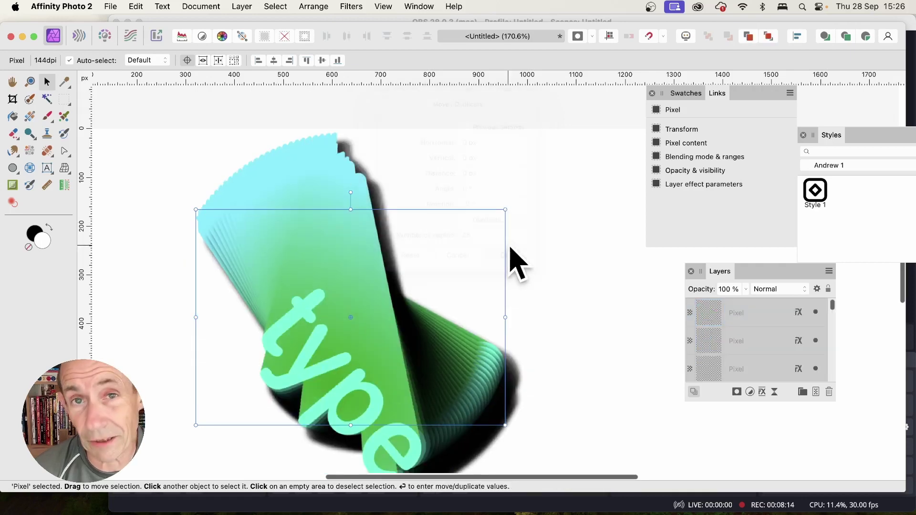